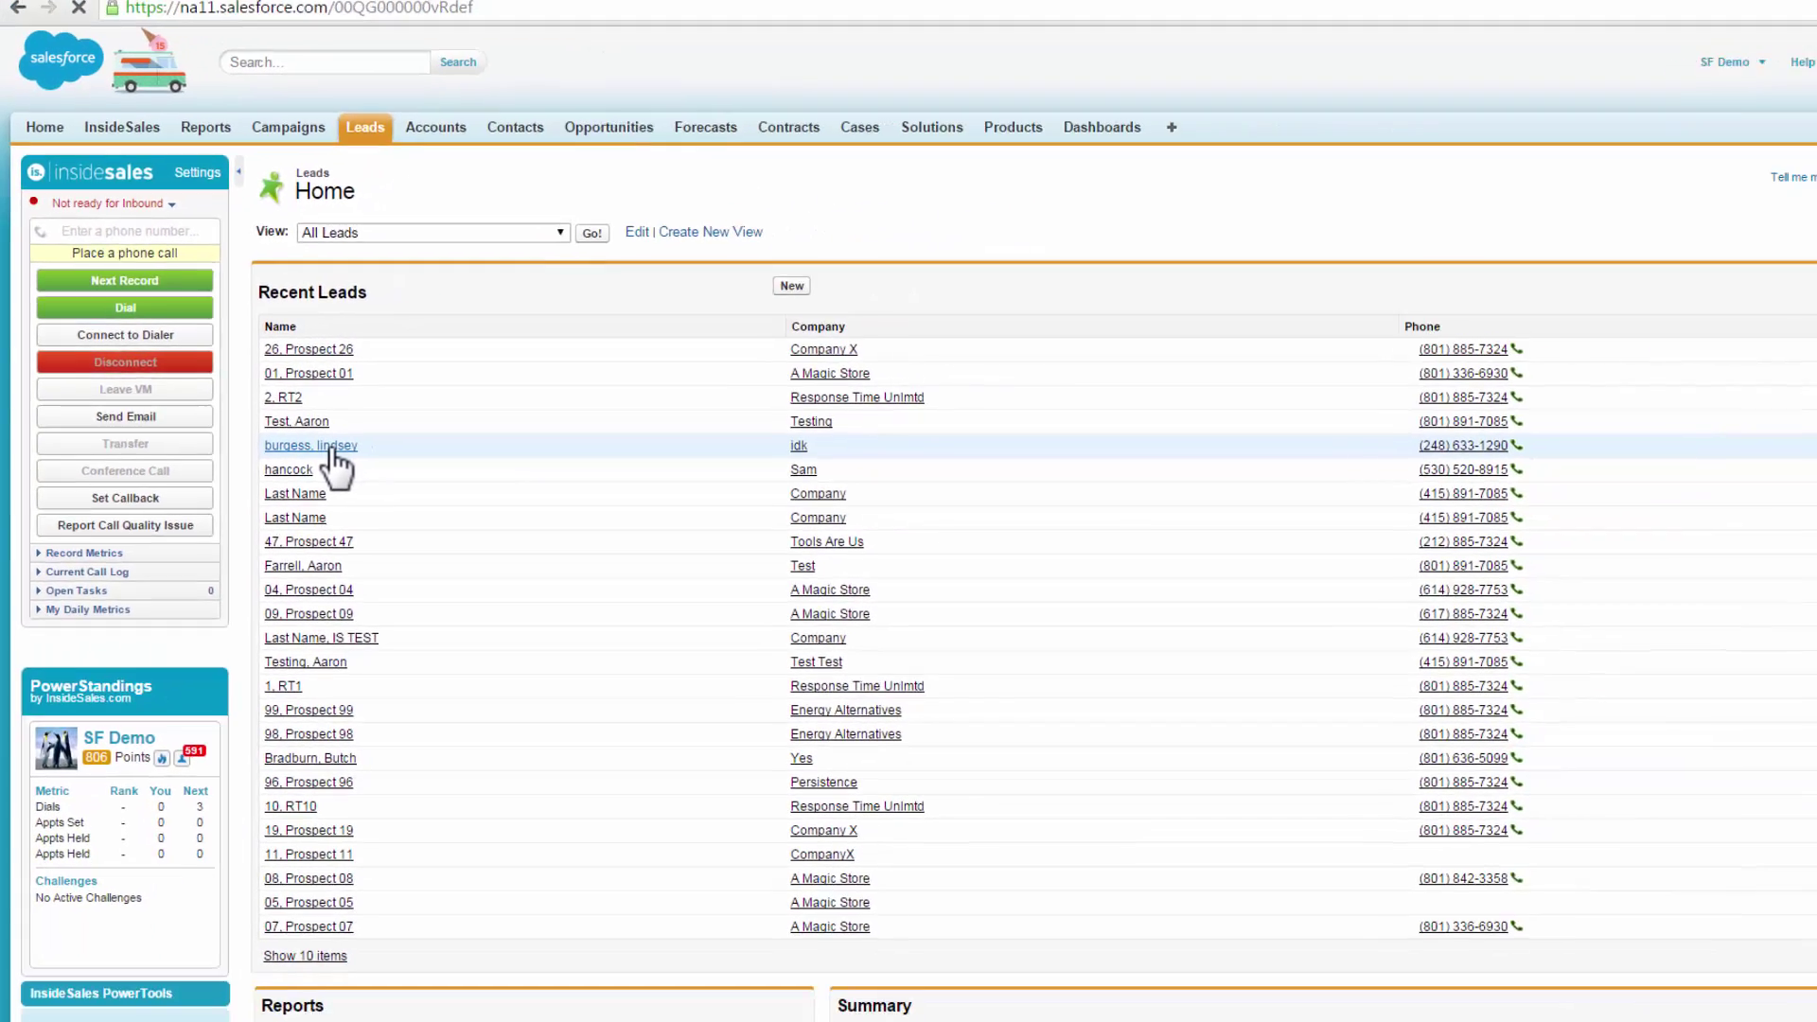
Open the recent lead from company idk and call its phone number.
left_click(490, 489)
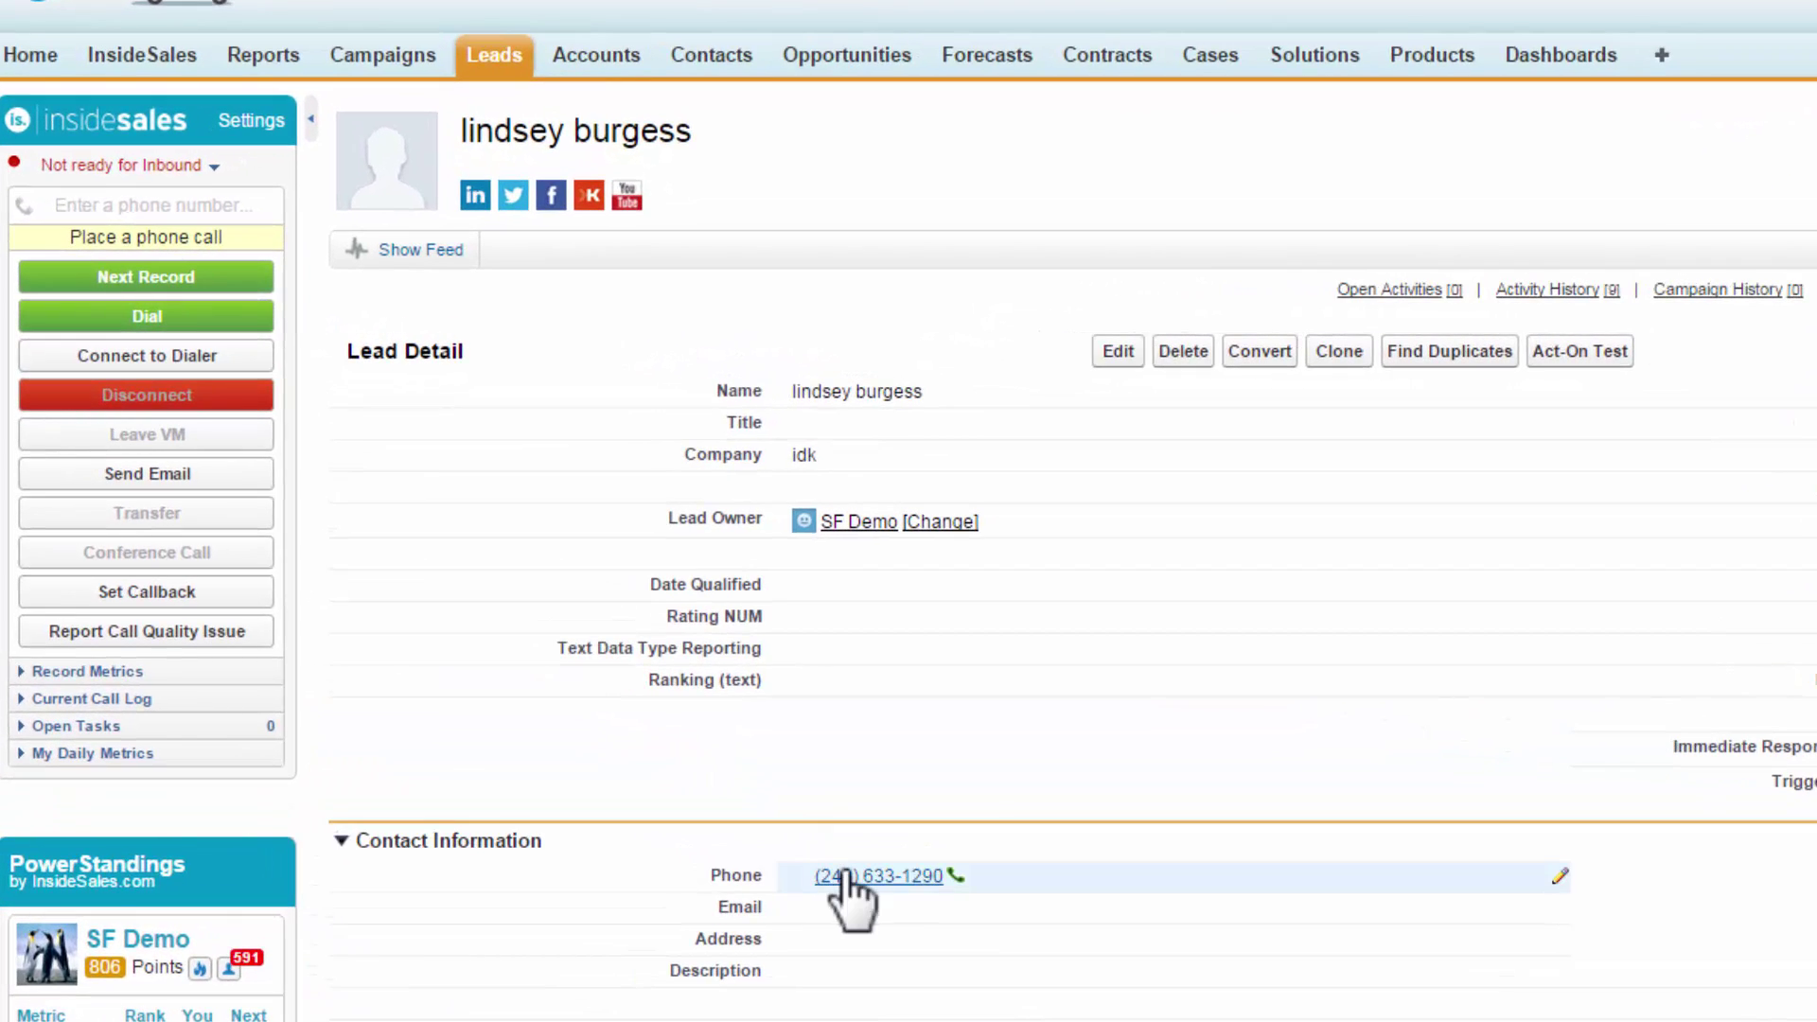
left_click(849, 876)
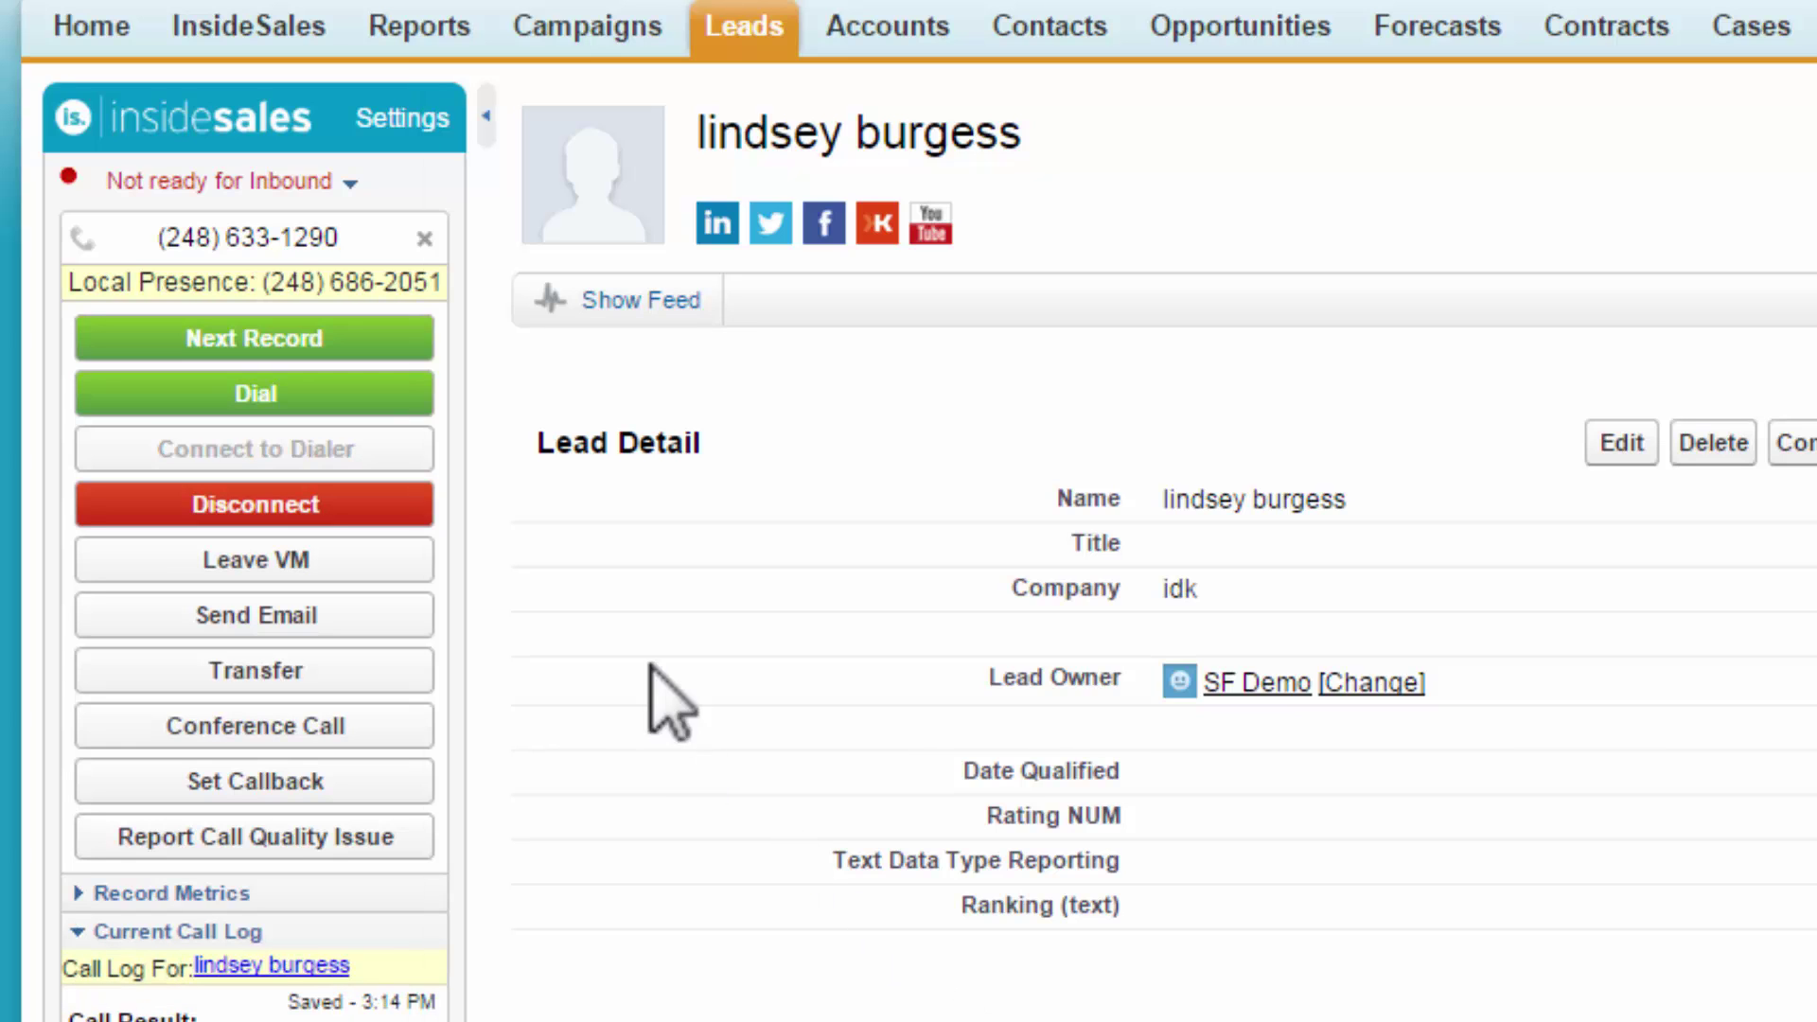
Check the station phone and Caller-ID in the dialer settings, close them unchanged, and highlight the area code of the Local Presence number.
left_click(398, 123)
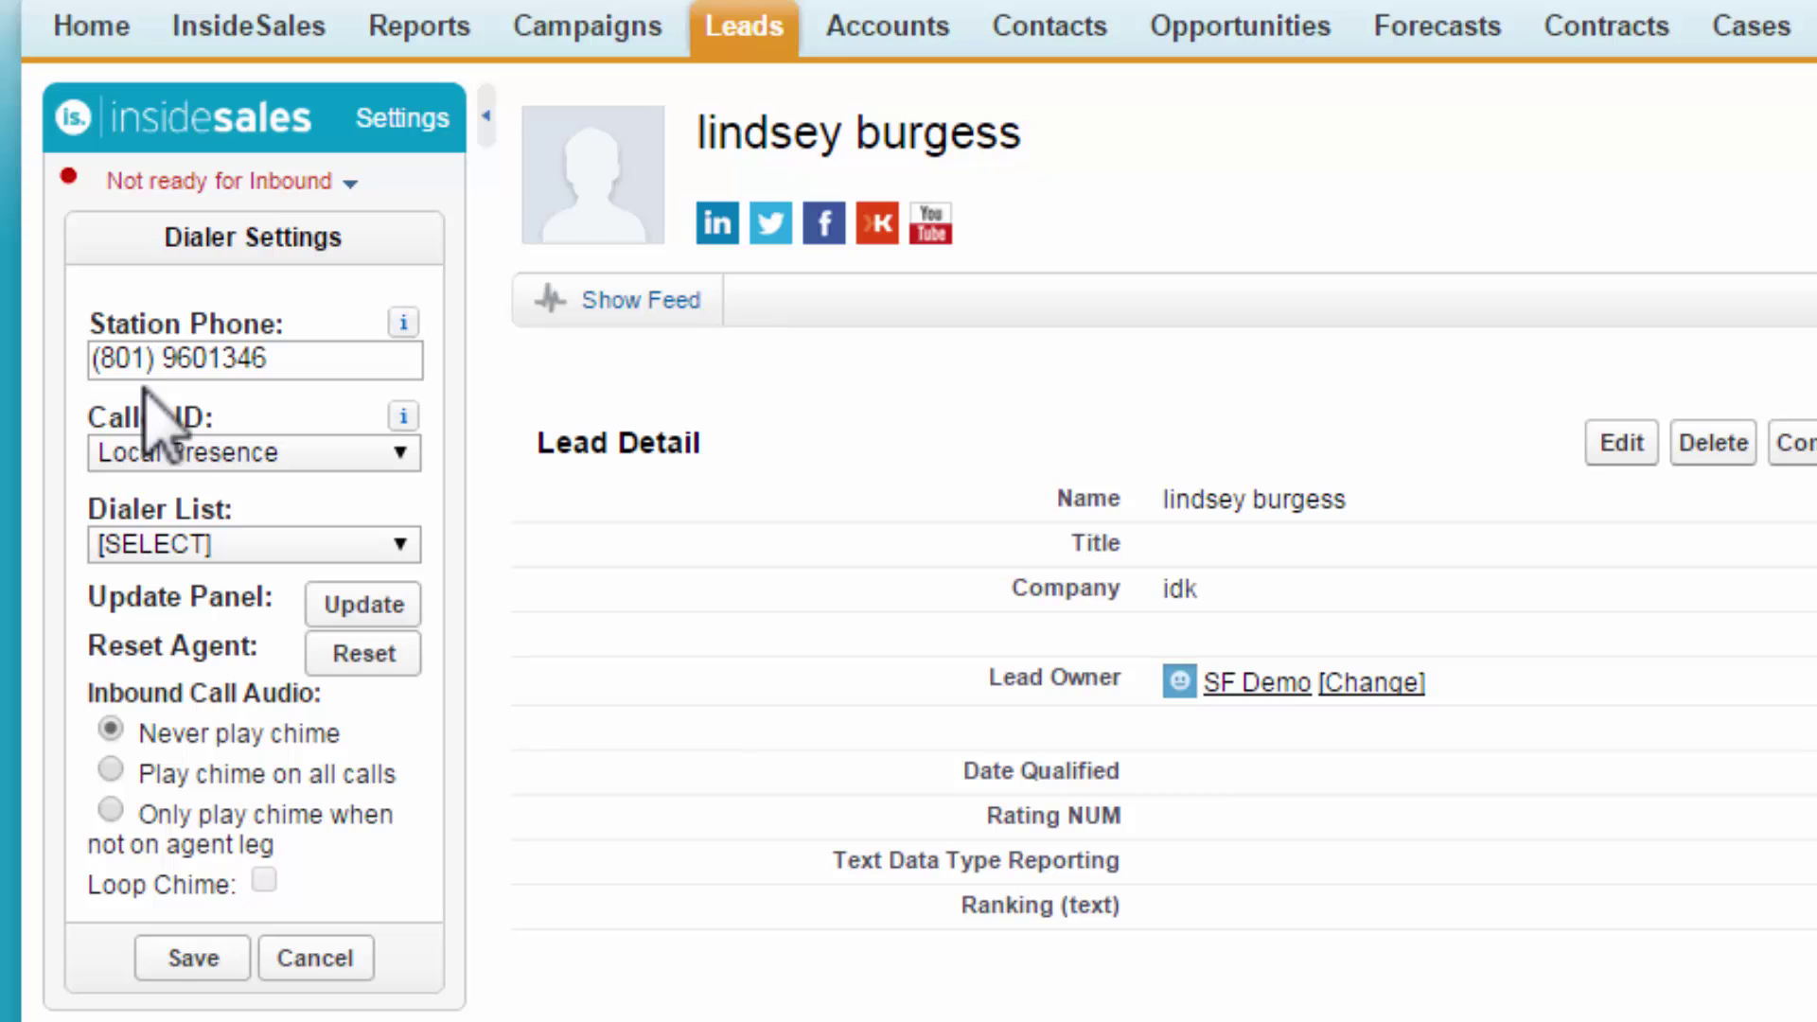
left_click(351, 957)
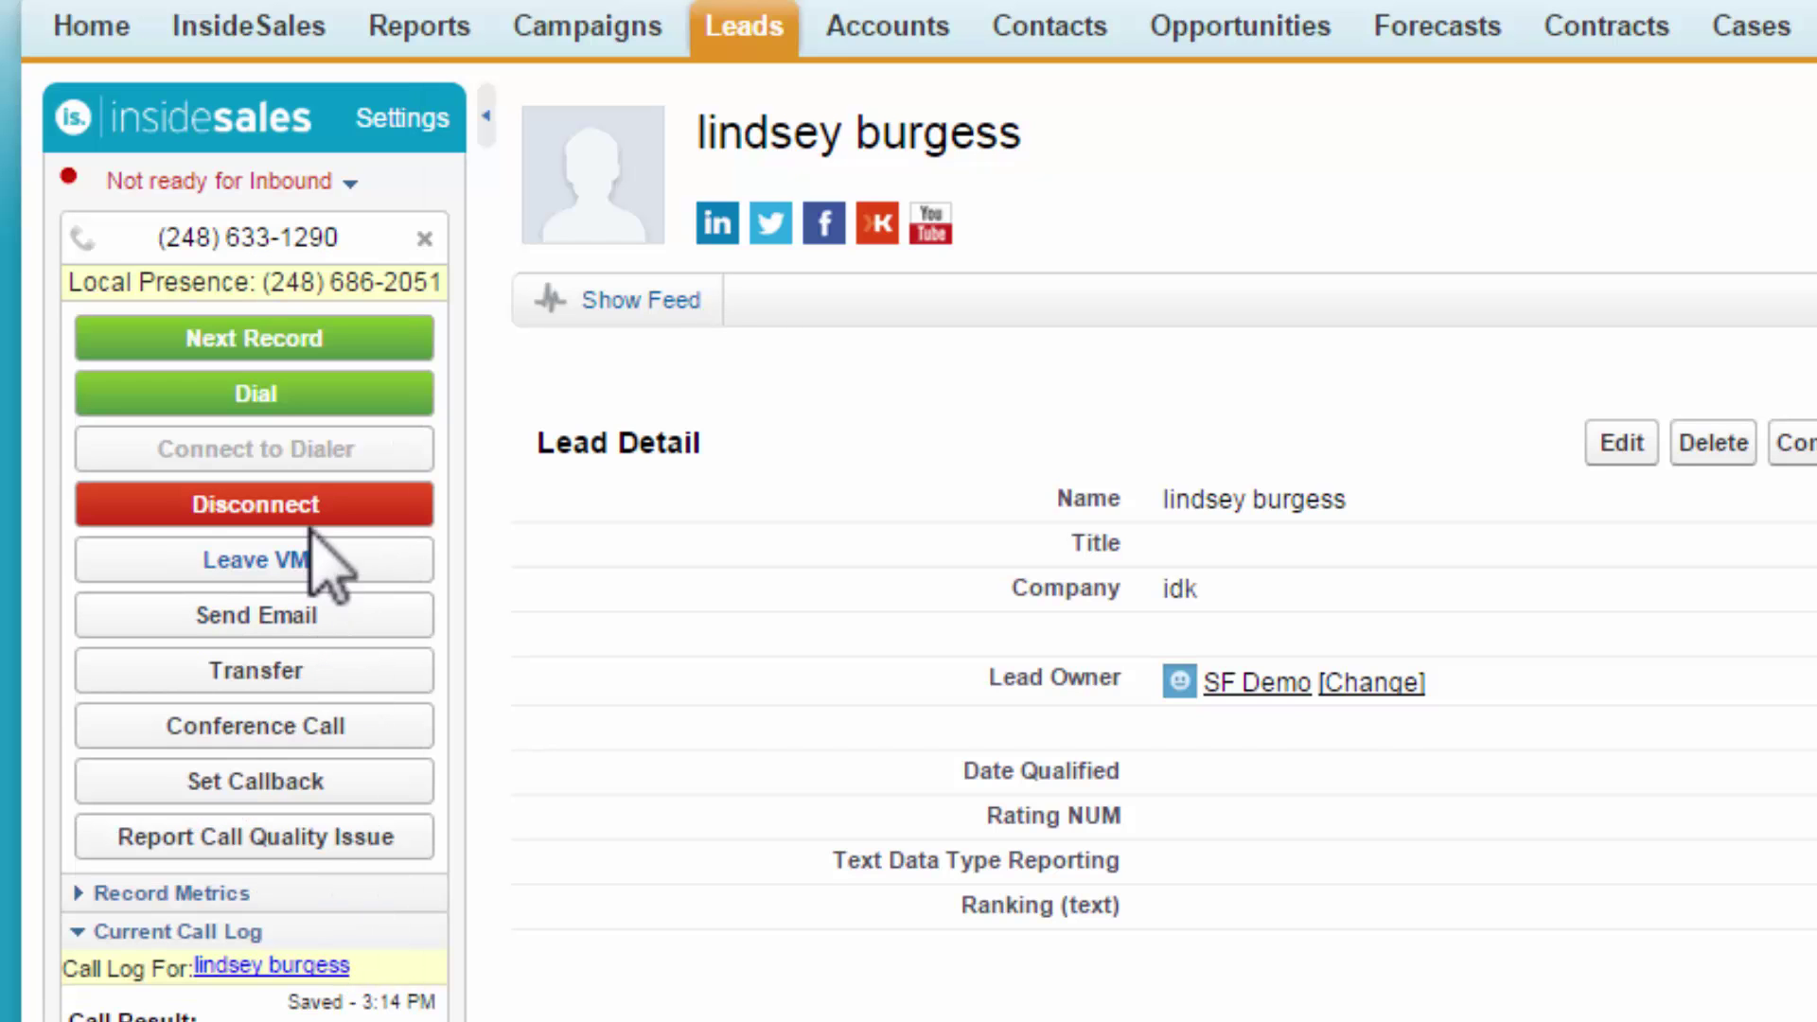
left_click_drag(265, 284, 324, 284)
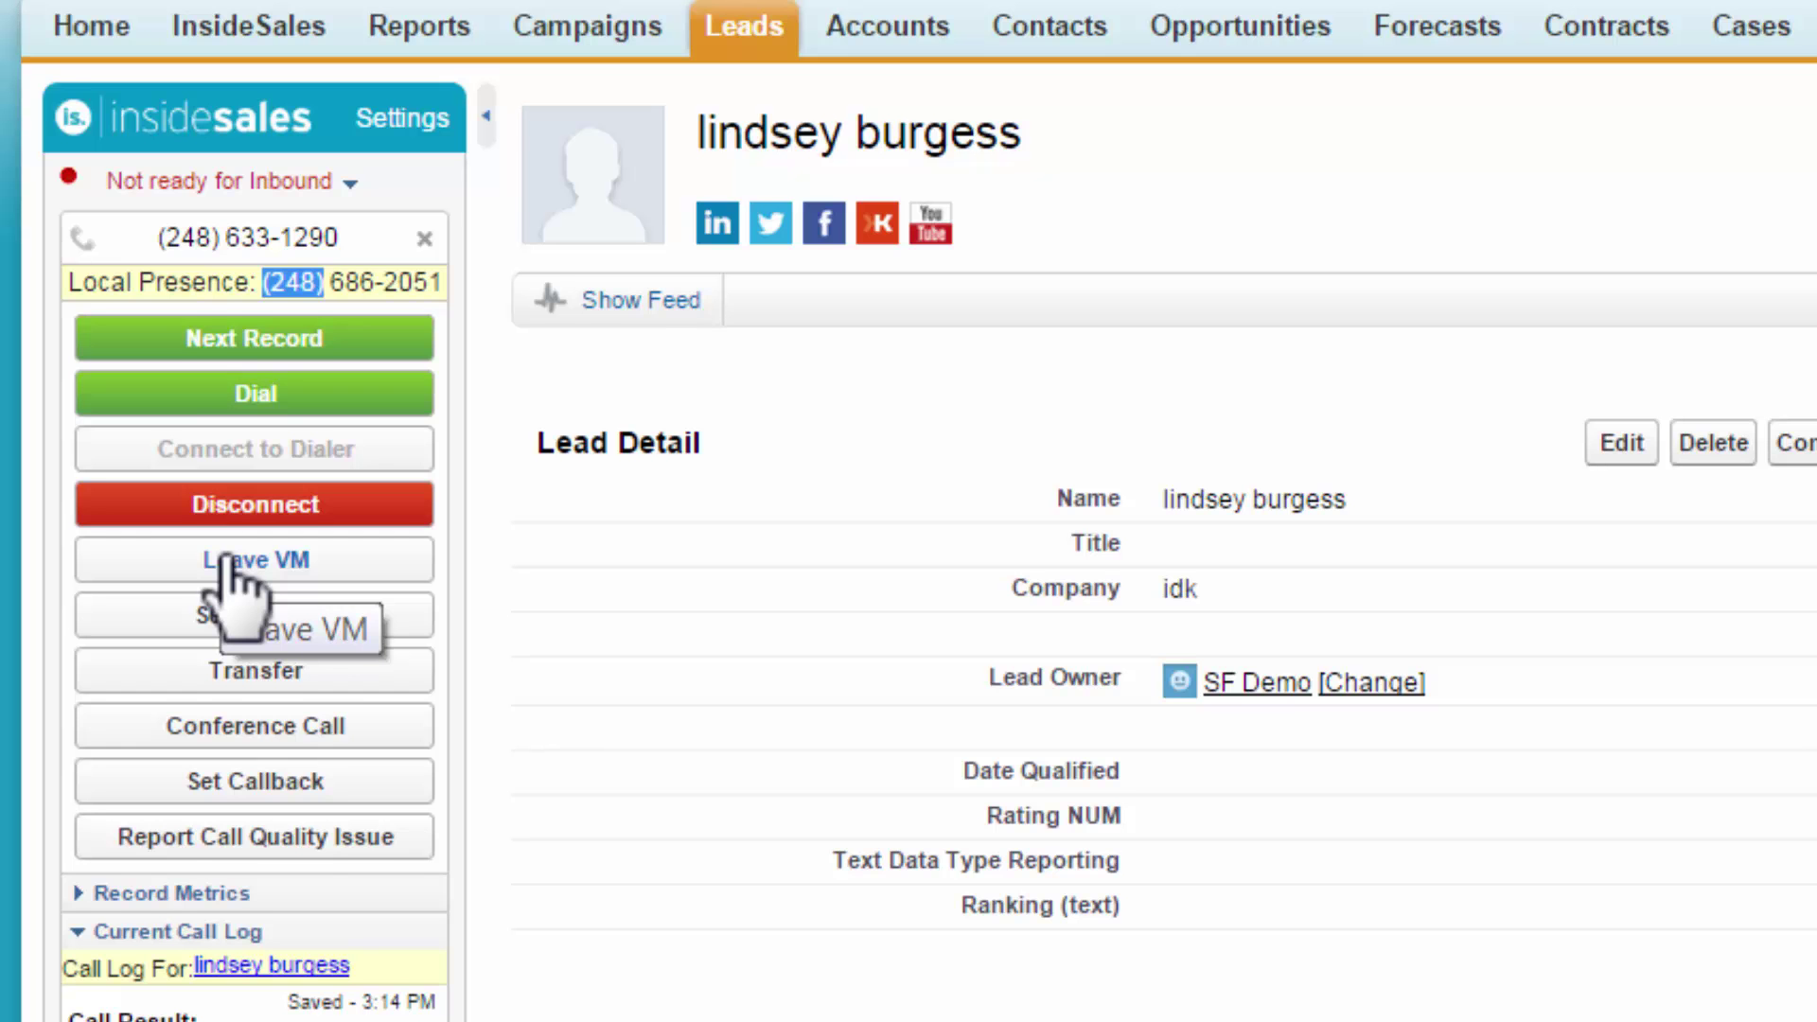
Leave the lead a pre-recorded voice message and complete the call log with the call result Left Voicemail.
left_click(227, 562)
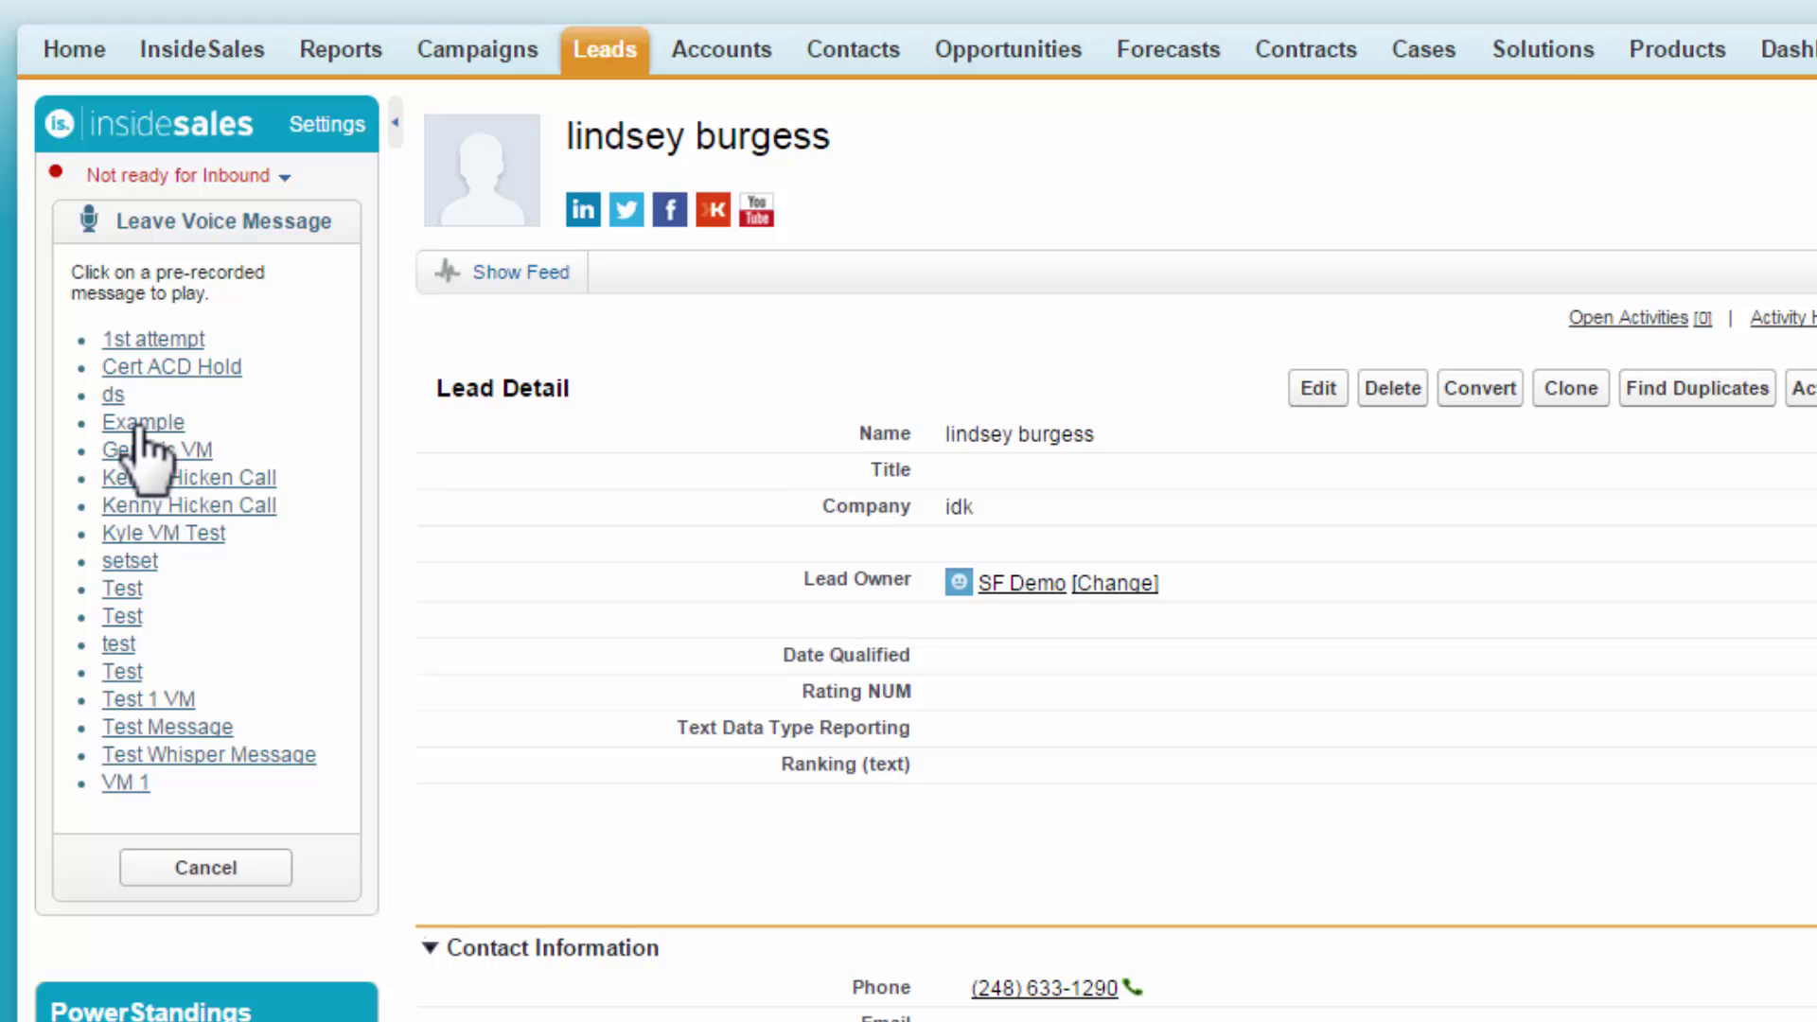
left_click(149, 372)
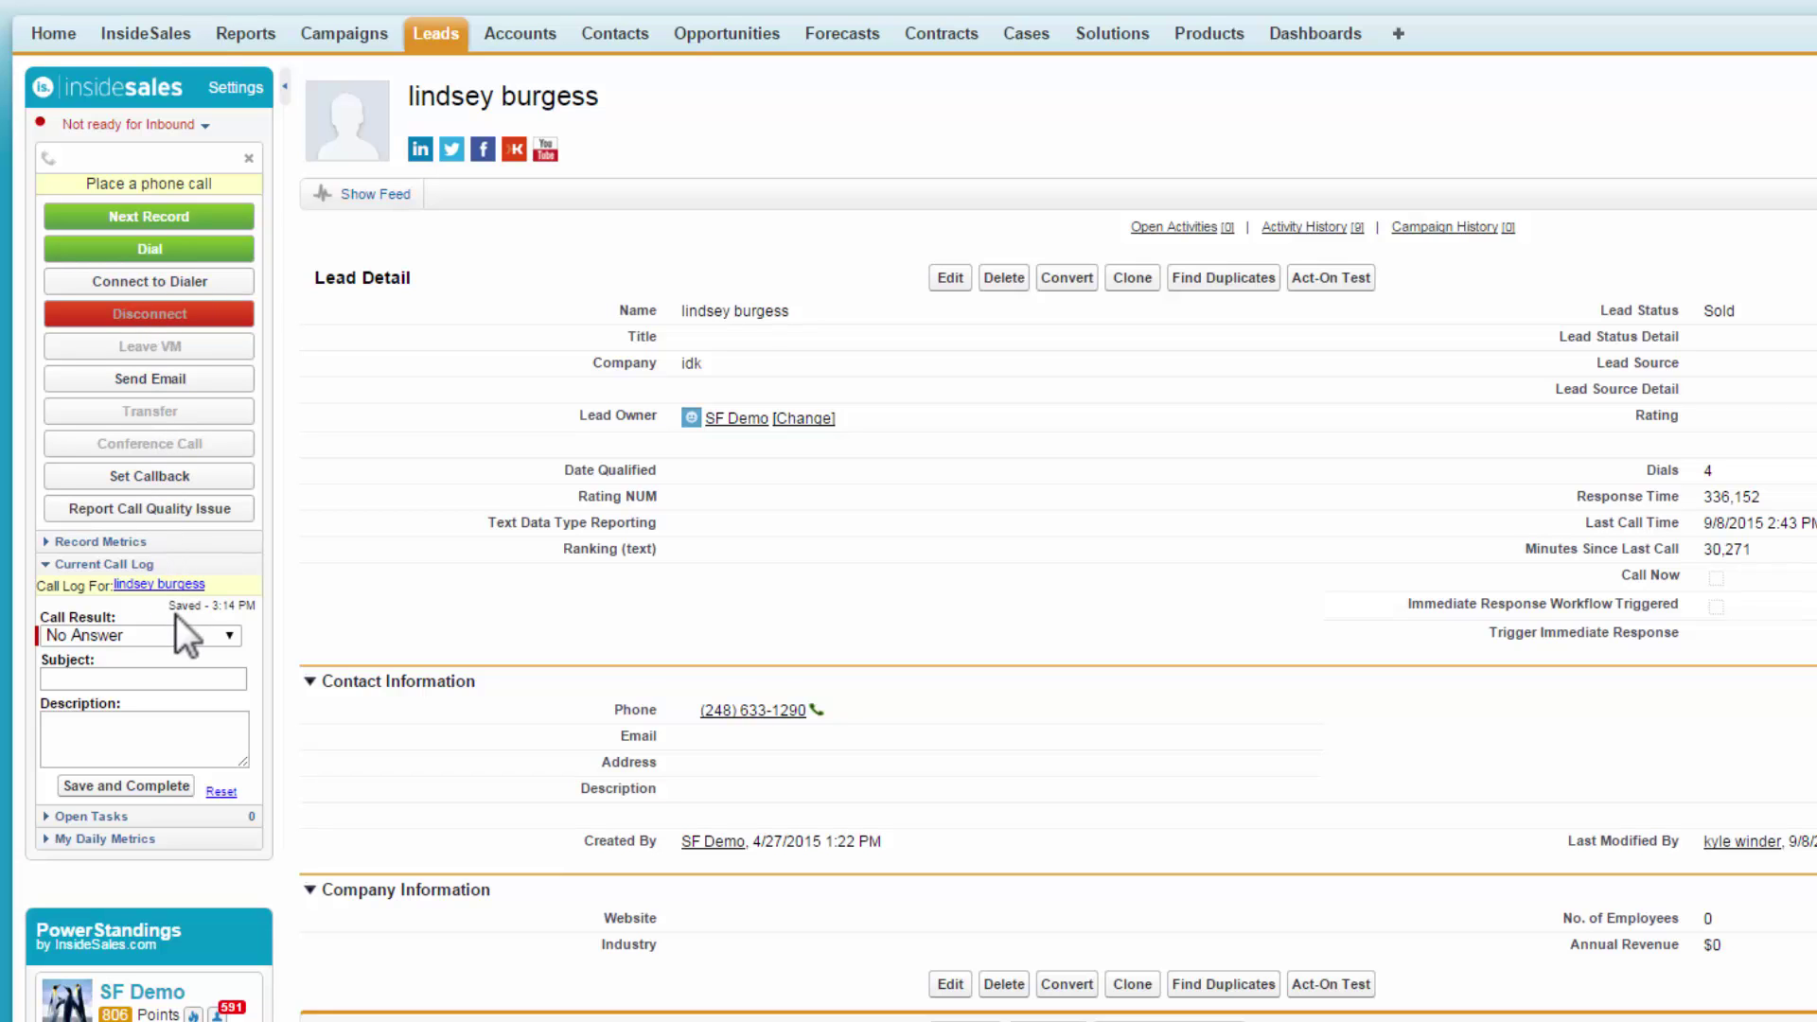
left_click(183, 636)
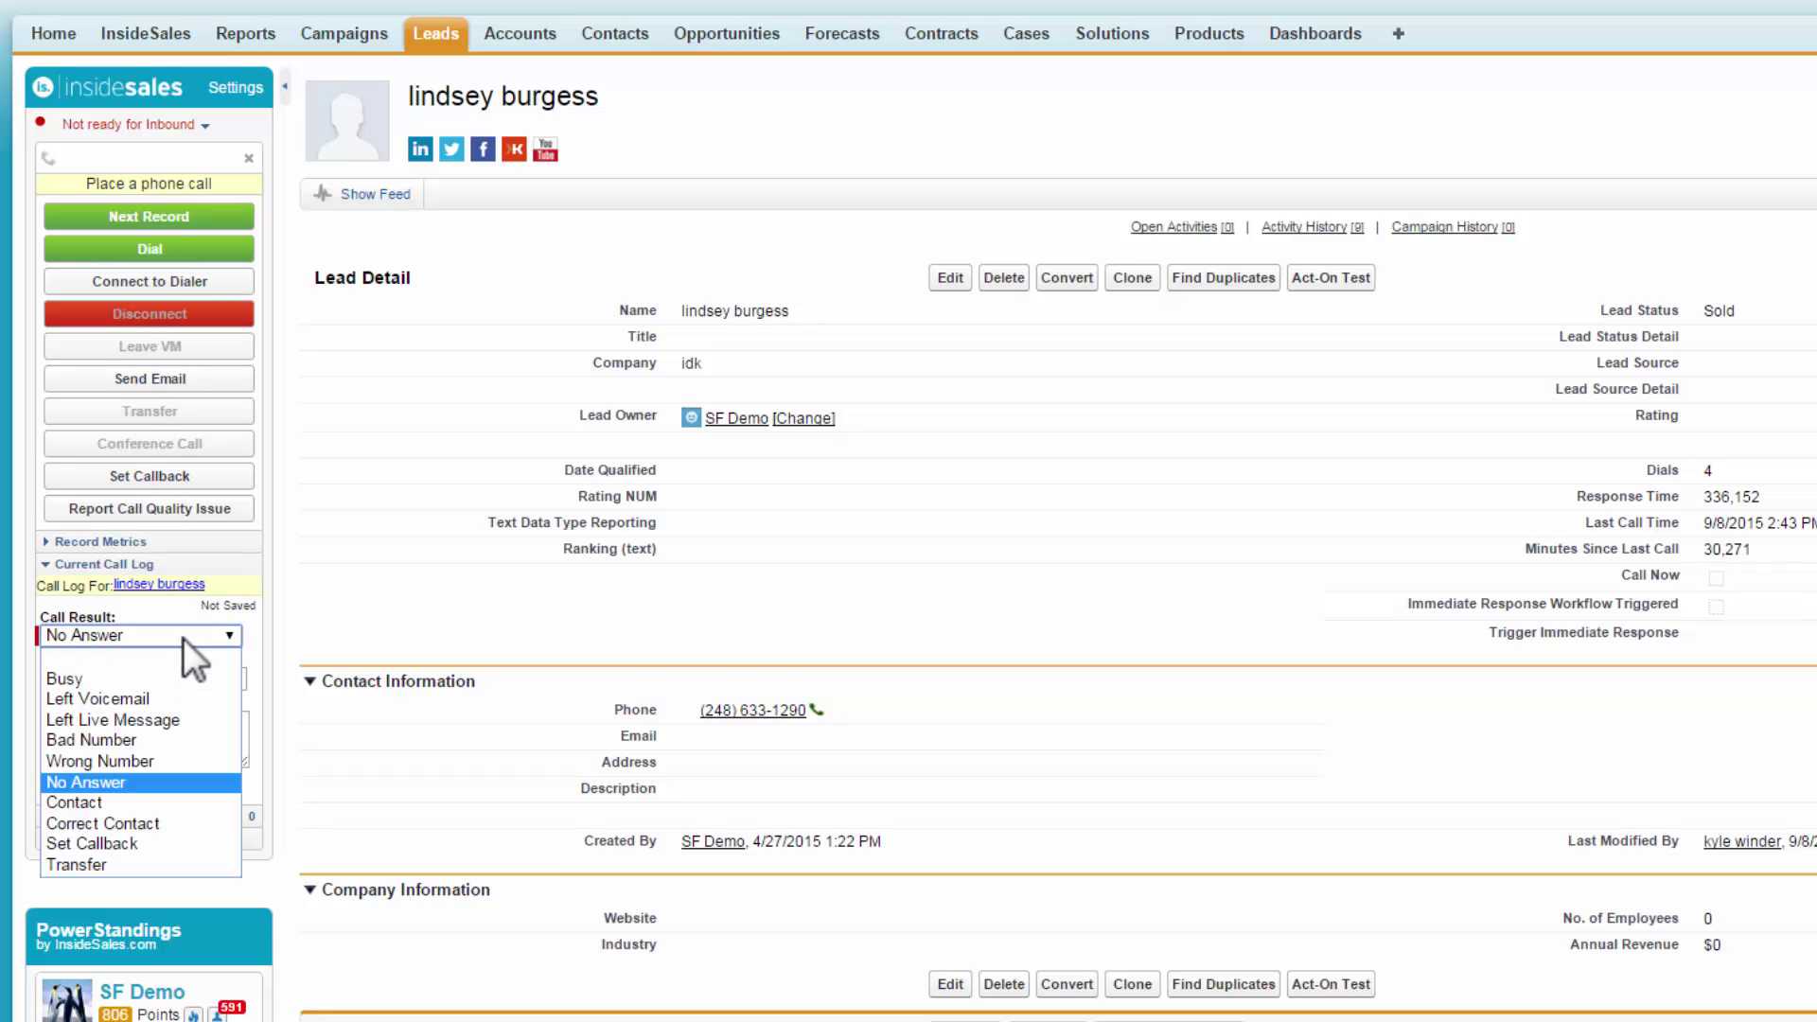
left_click(131, 702)
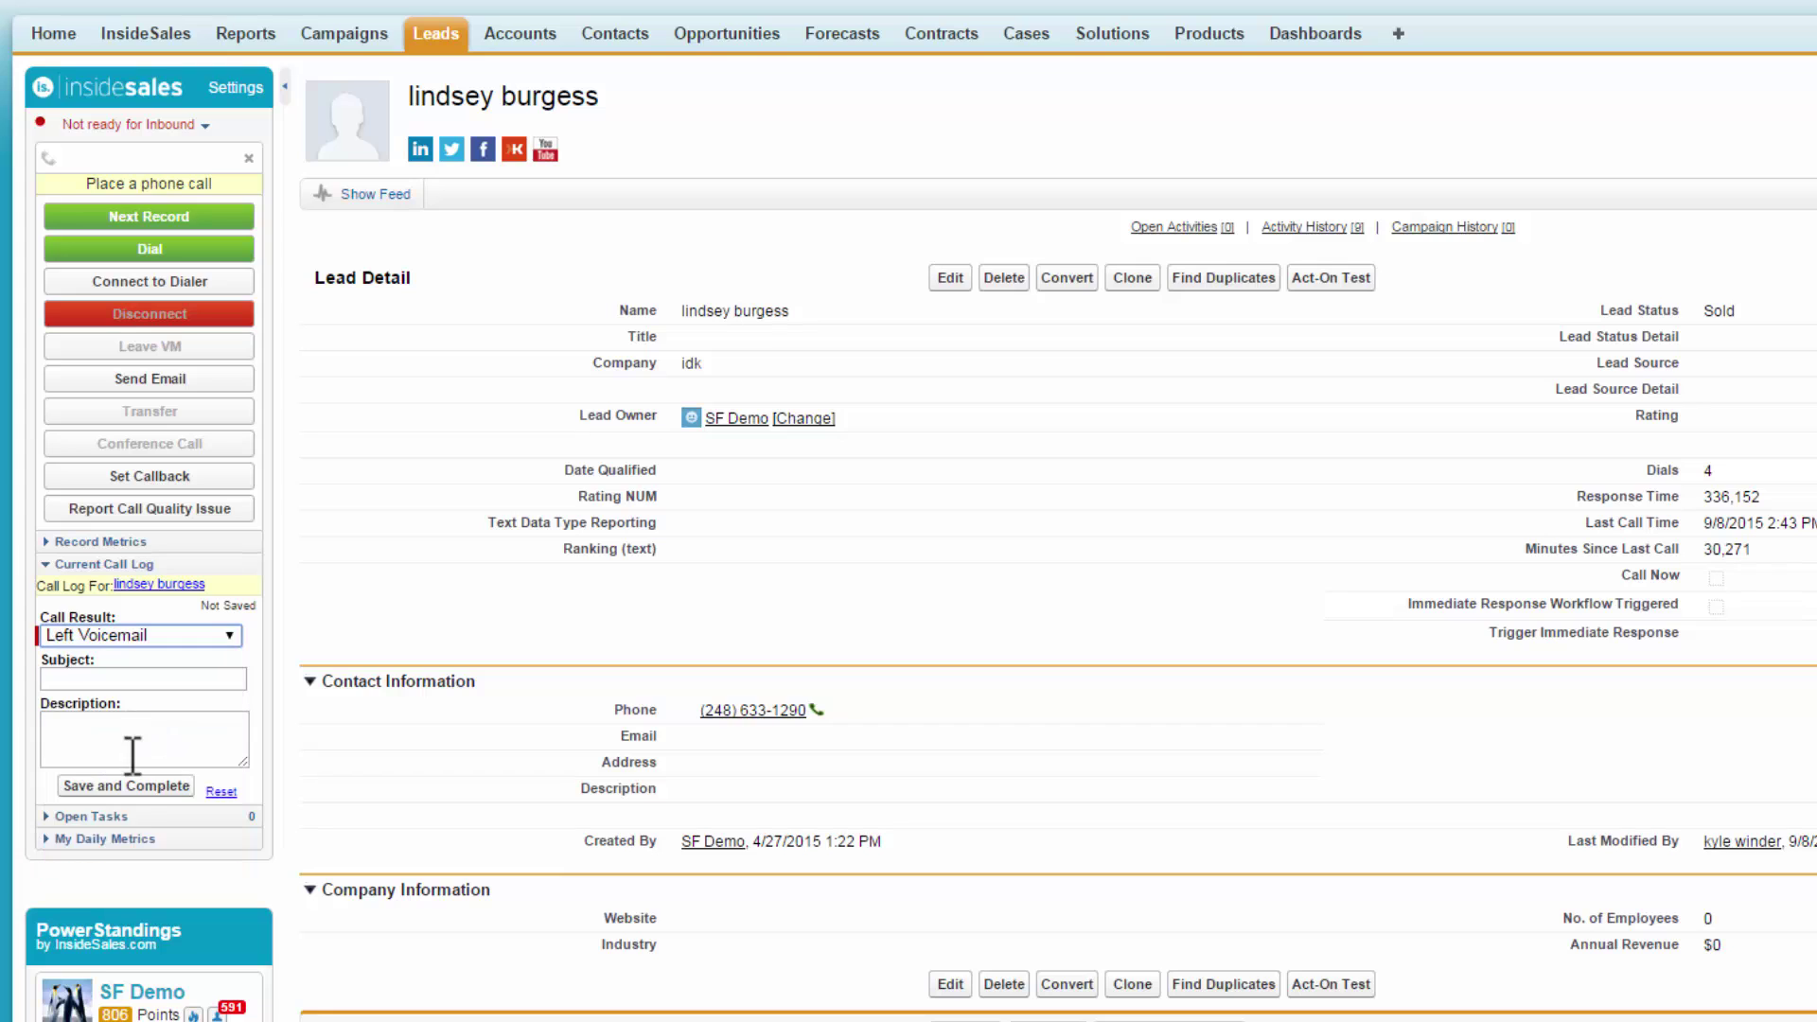
left_click(129, 787)
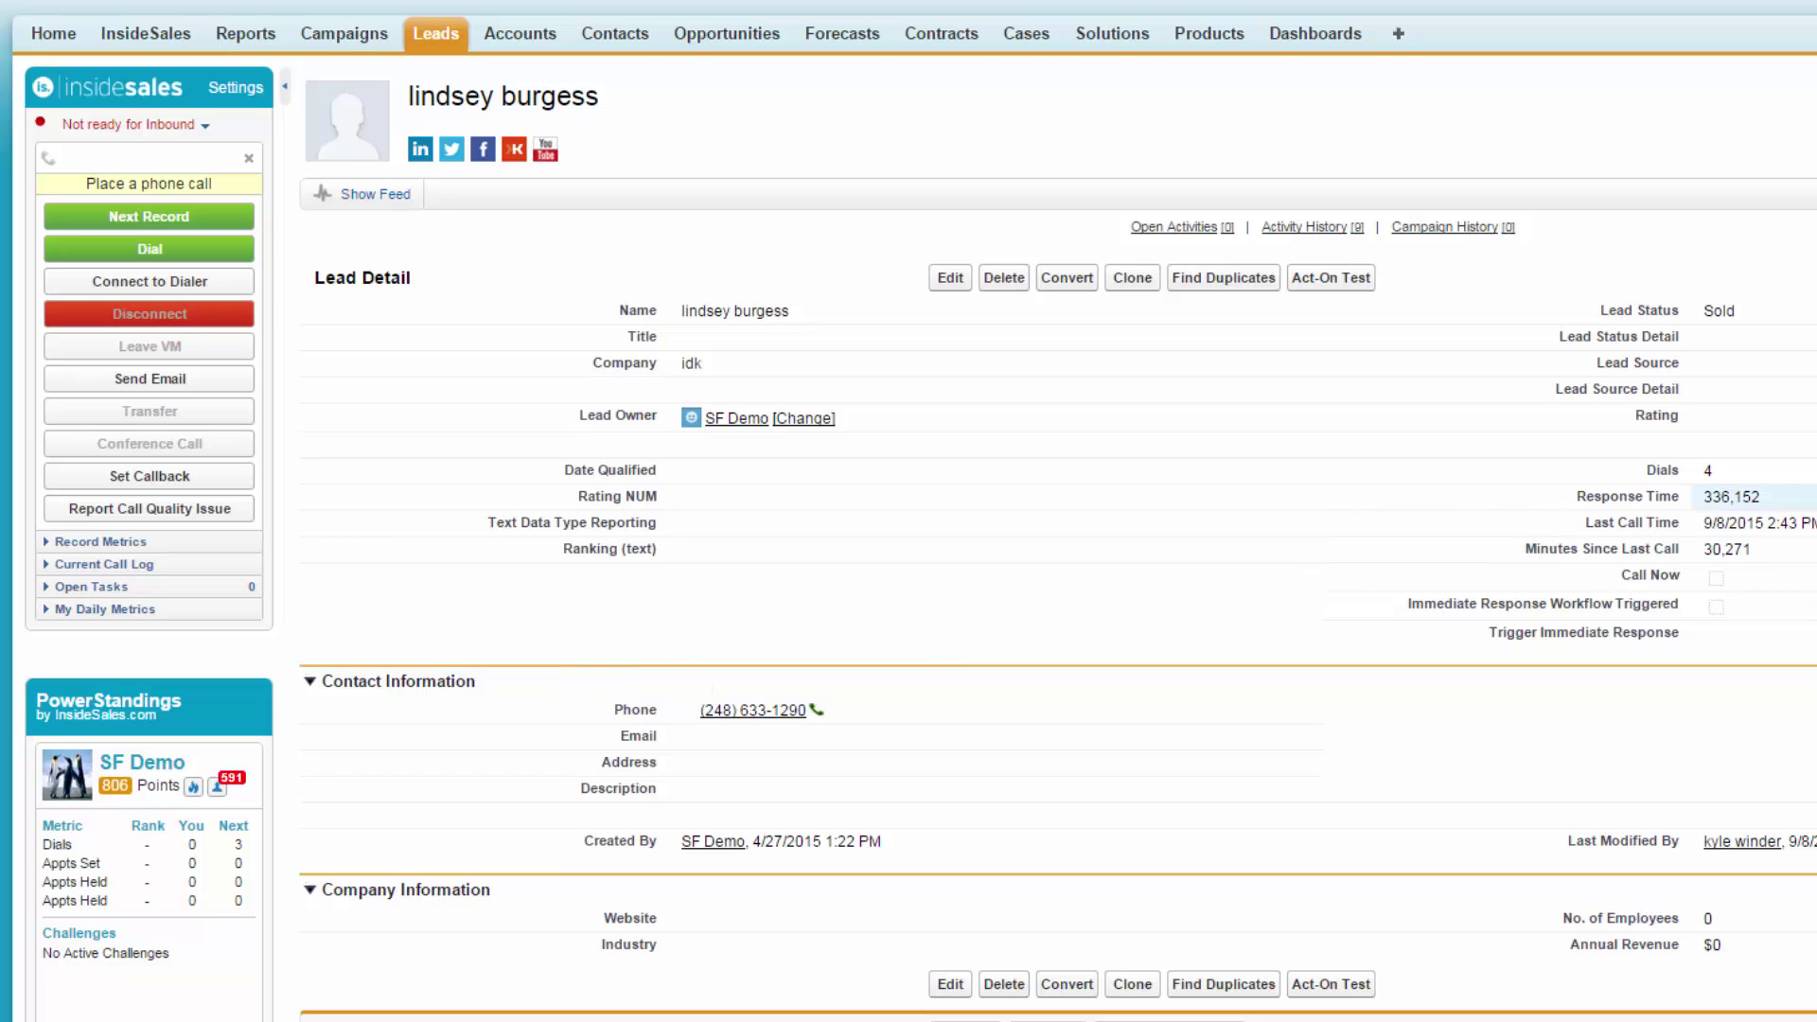
Open the newest call in the lead's Activity History to review its task details.
scroll(1751, 499, "down", 2)
scroll(909, 511, "down", 5)
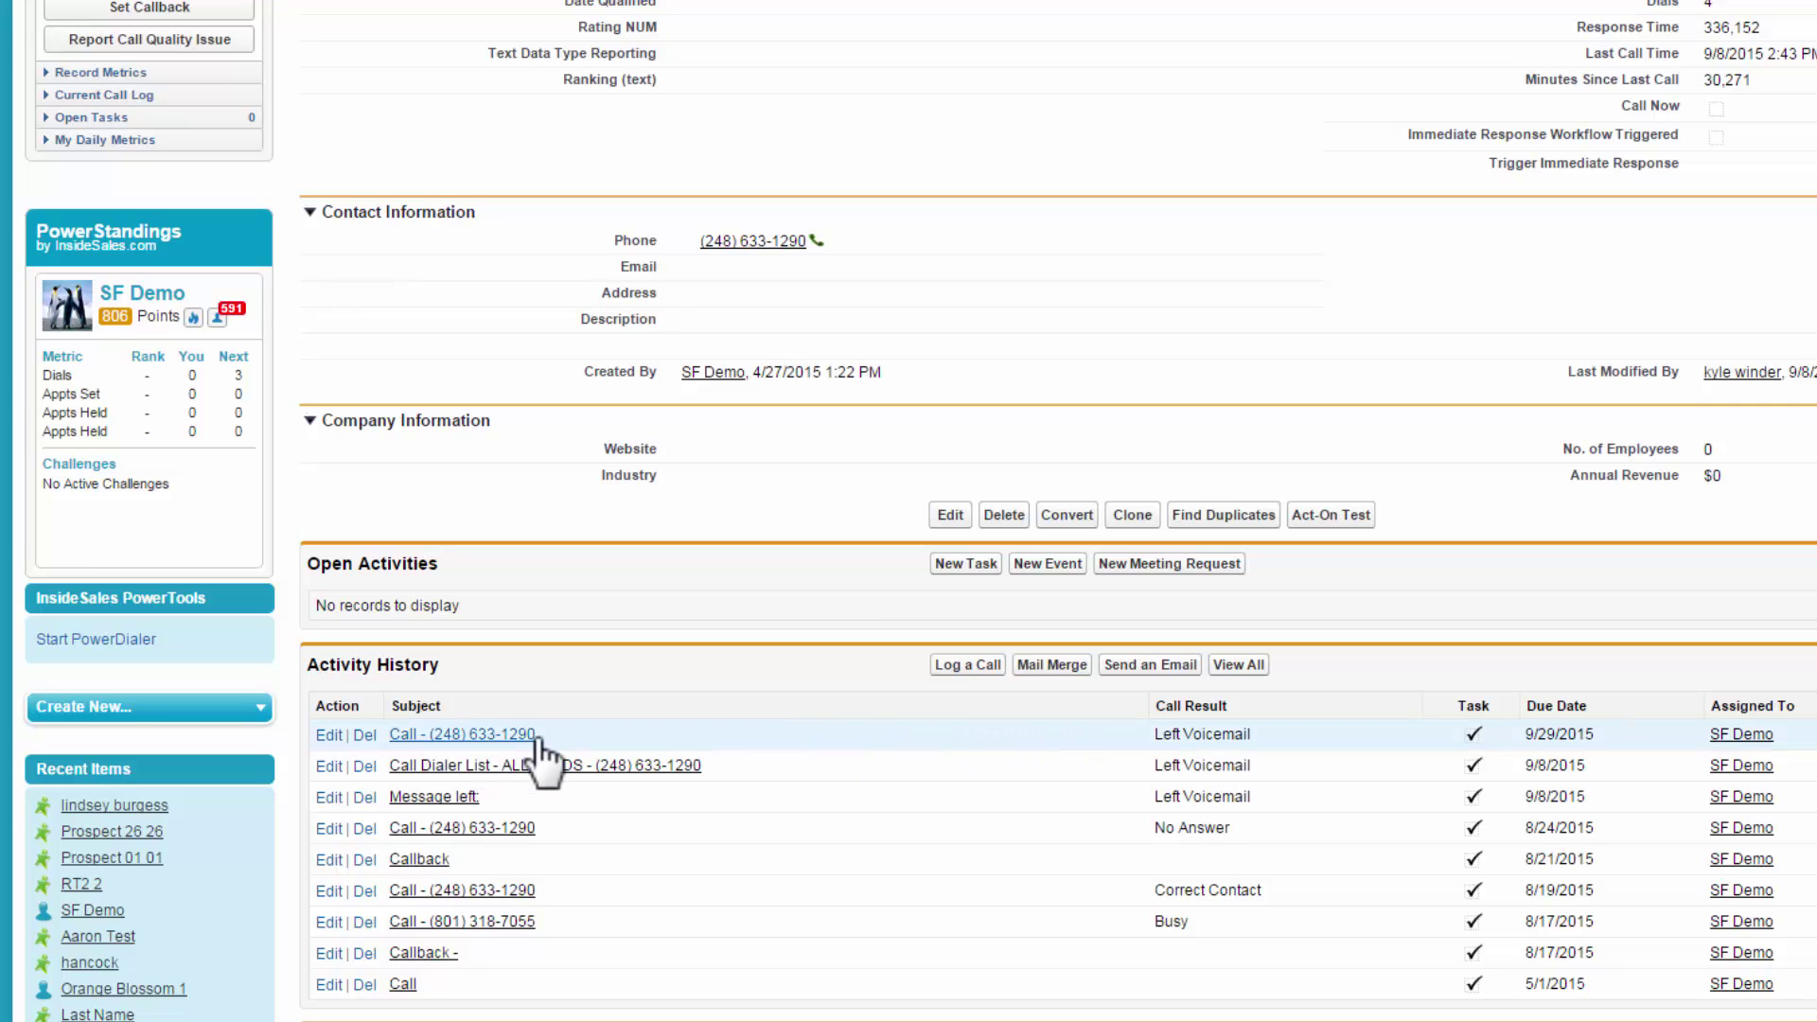
left_click(511, 735)
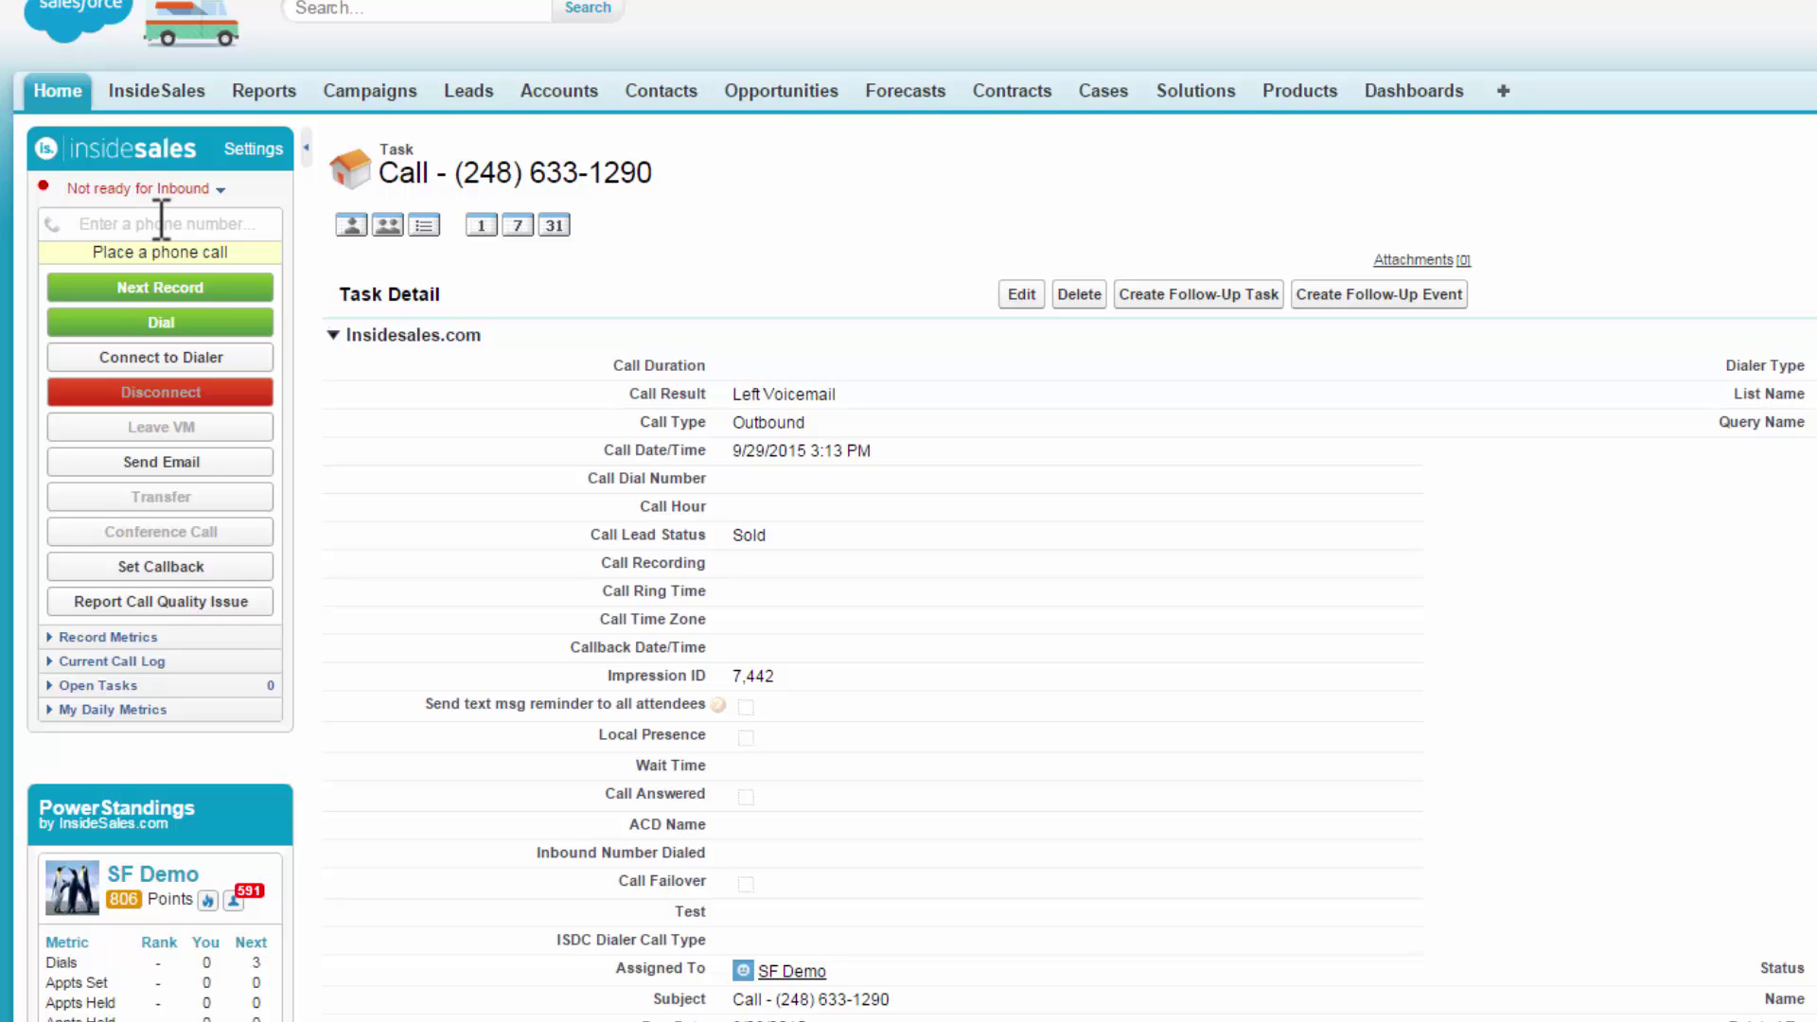
Start an email to the lead from a template in the TEST email template folder, and close the draft without sending it.
left_click(179, 468)
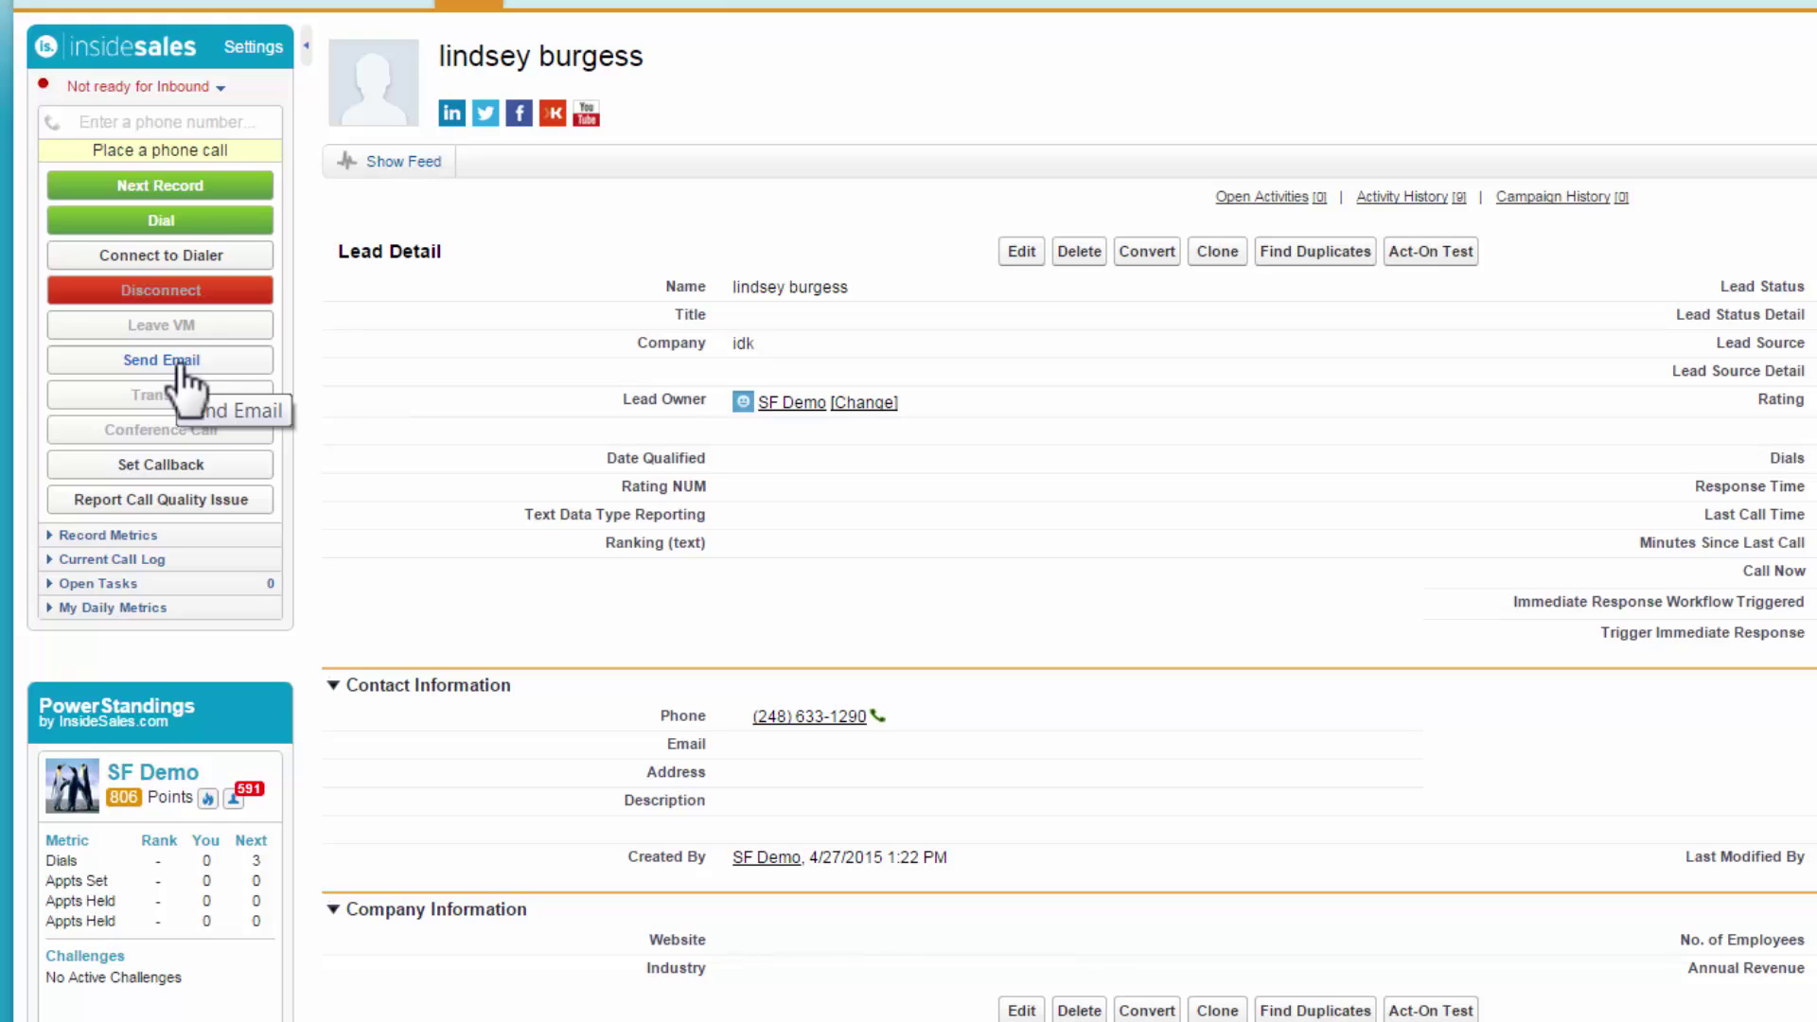
left_click(180, 365)
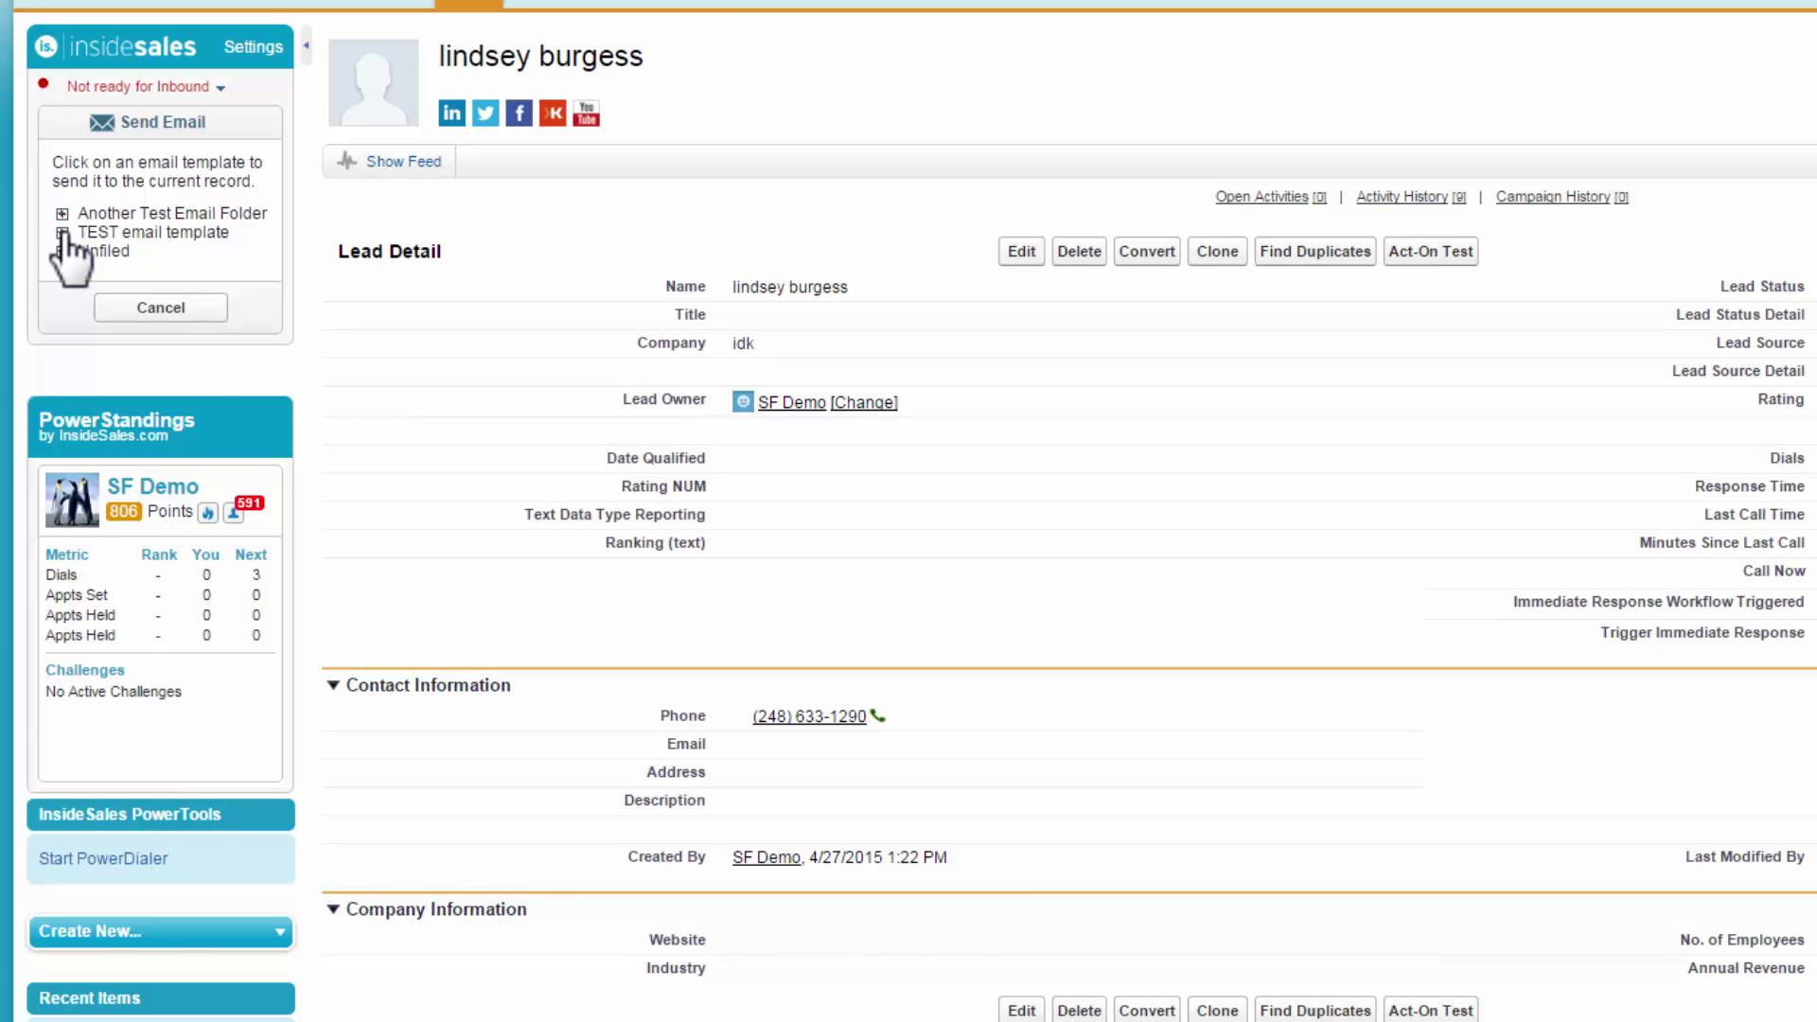
left_click(61, 232)
left_click(84, 294)
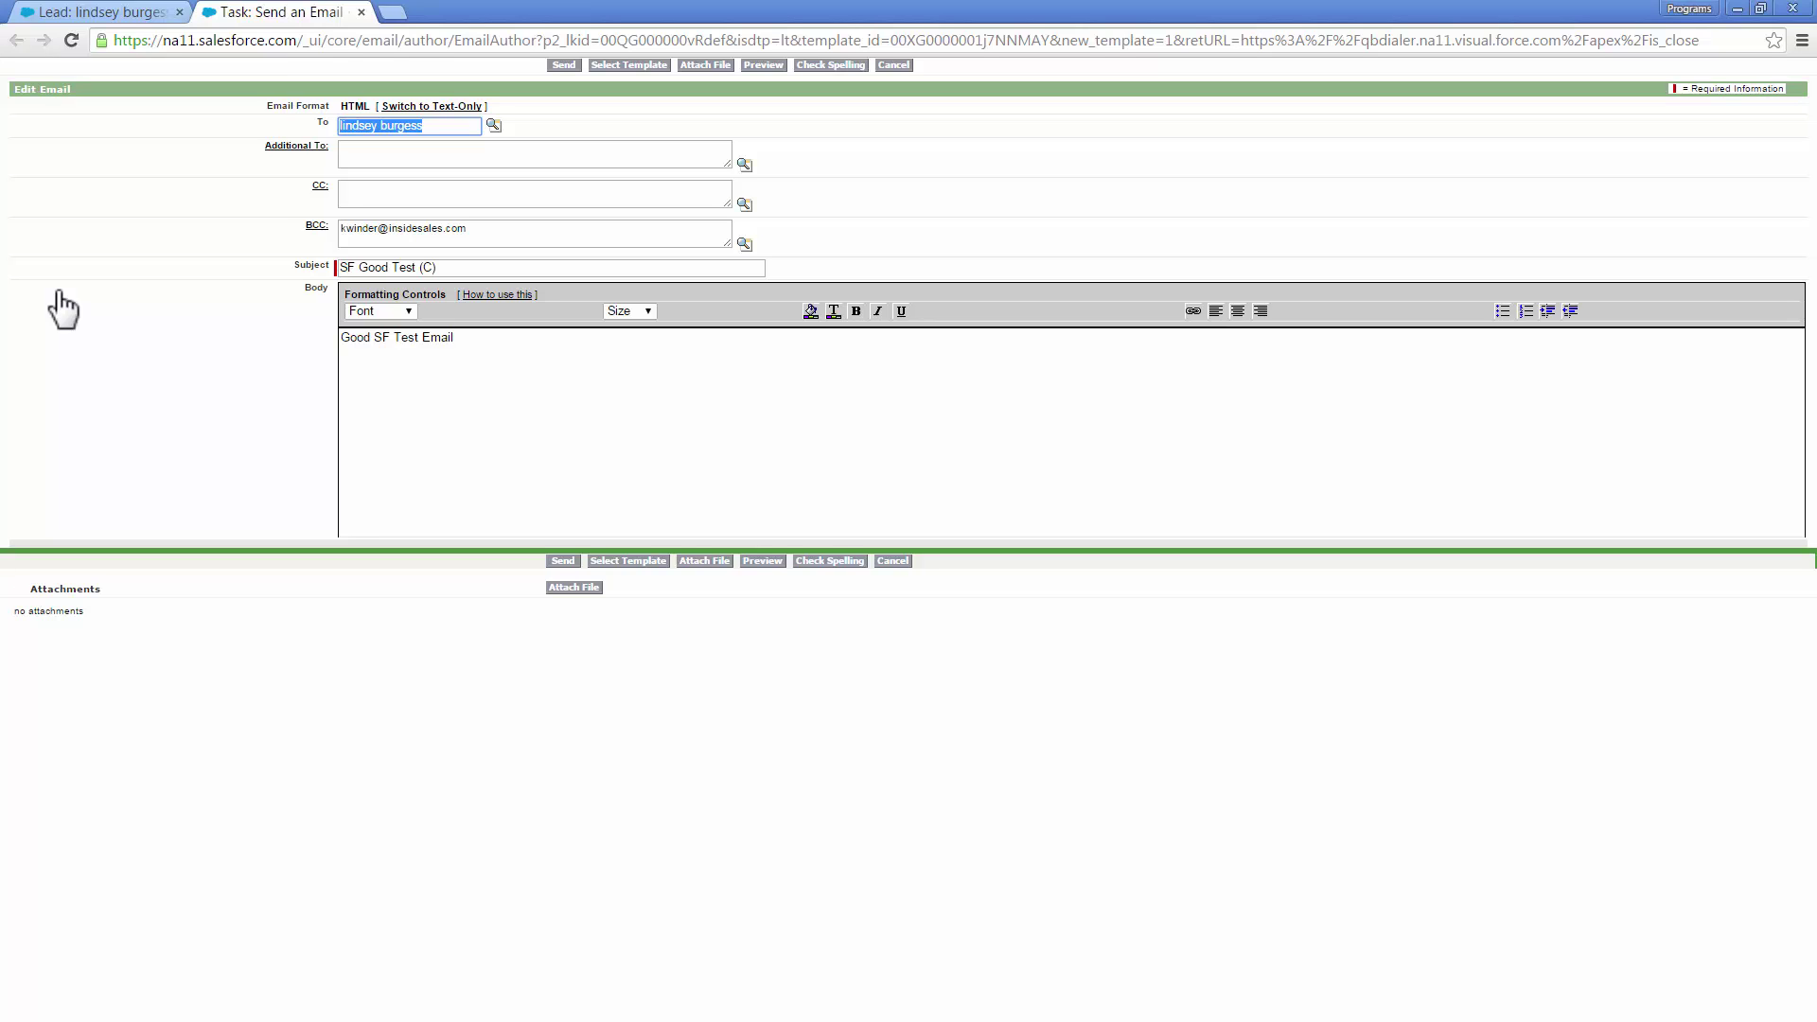
key("ctrl+w")
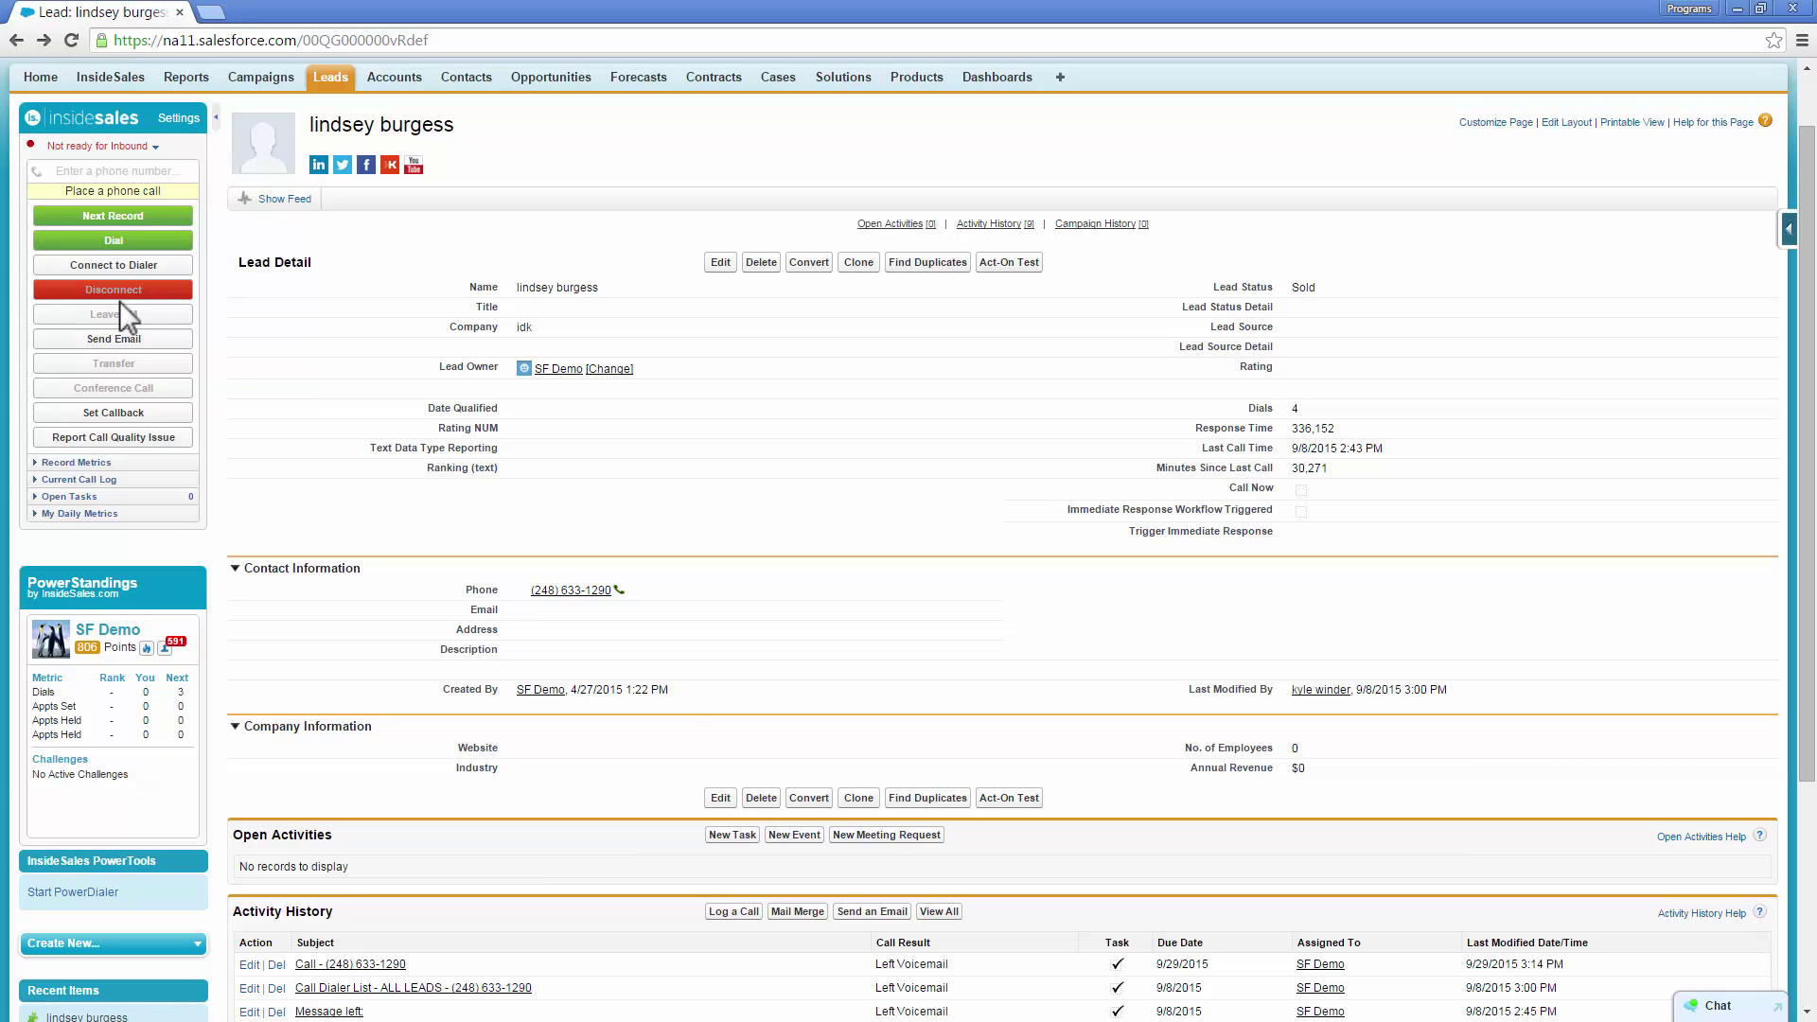
Open the ALL LEADS seek list for editing from the InsideSales dialing tools.
left_click(110, 92)
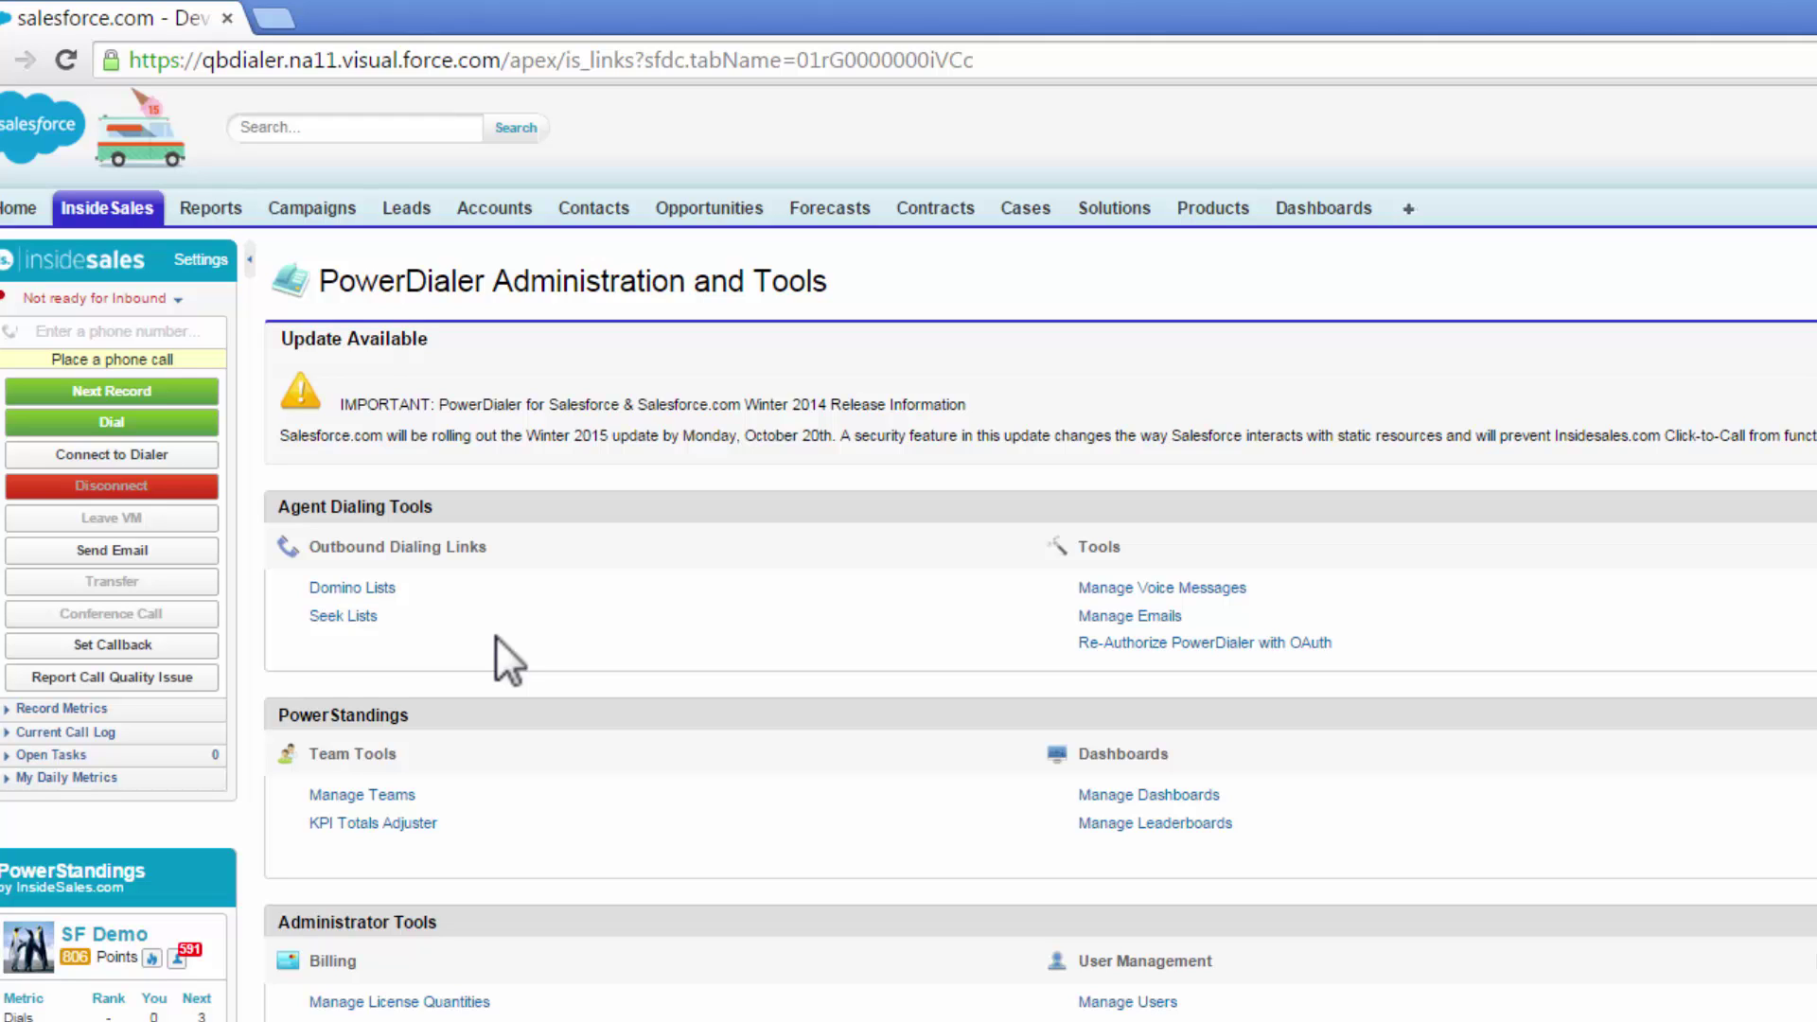
left_click(342, 617)
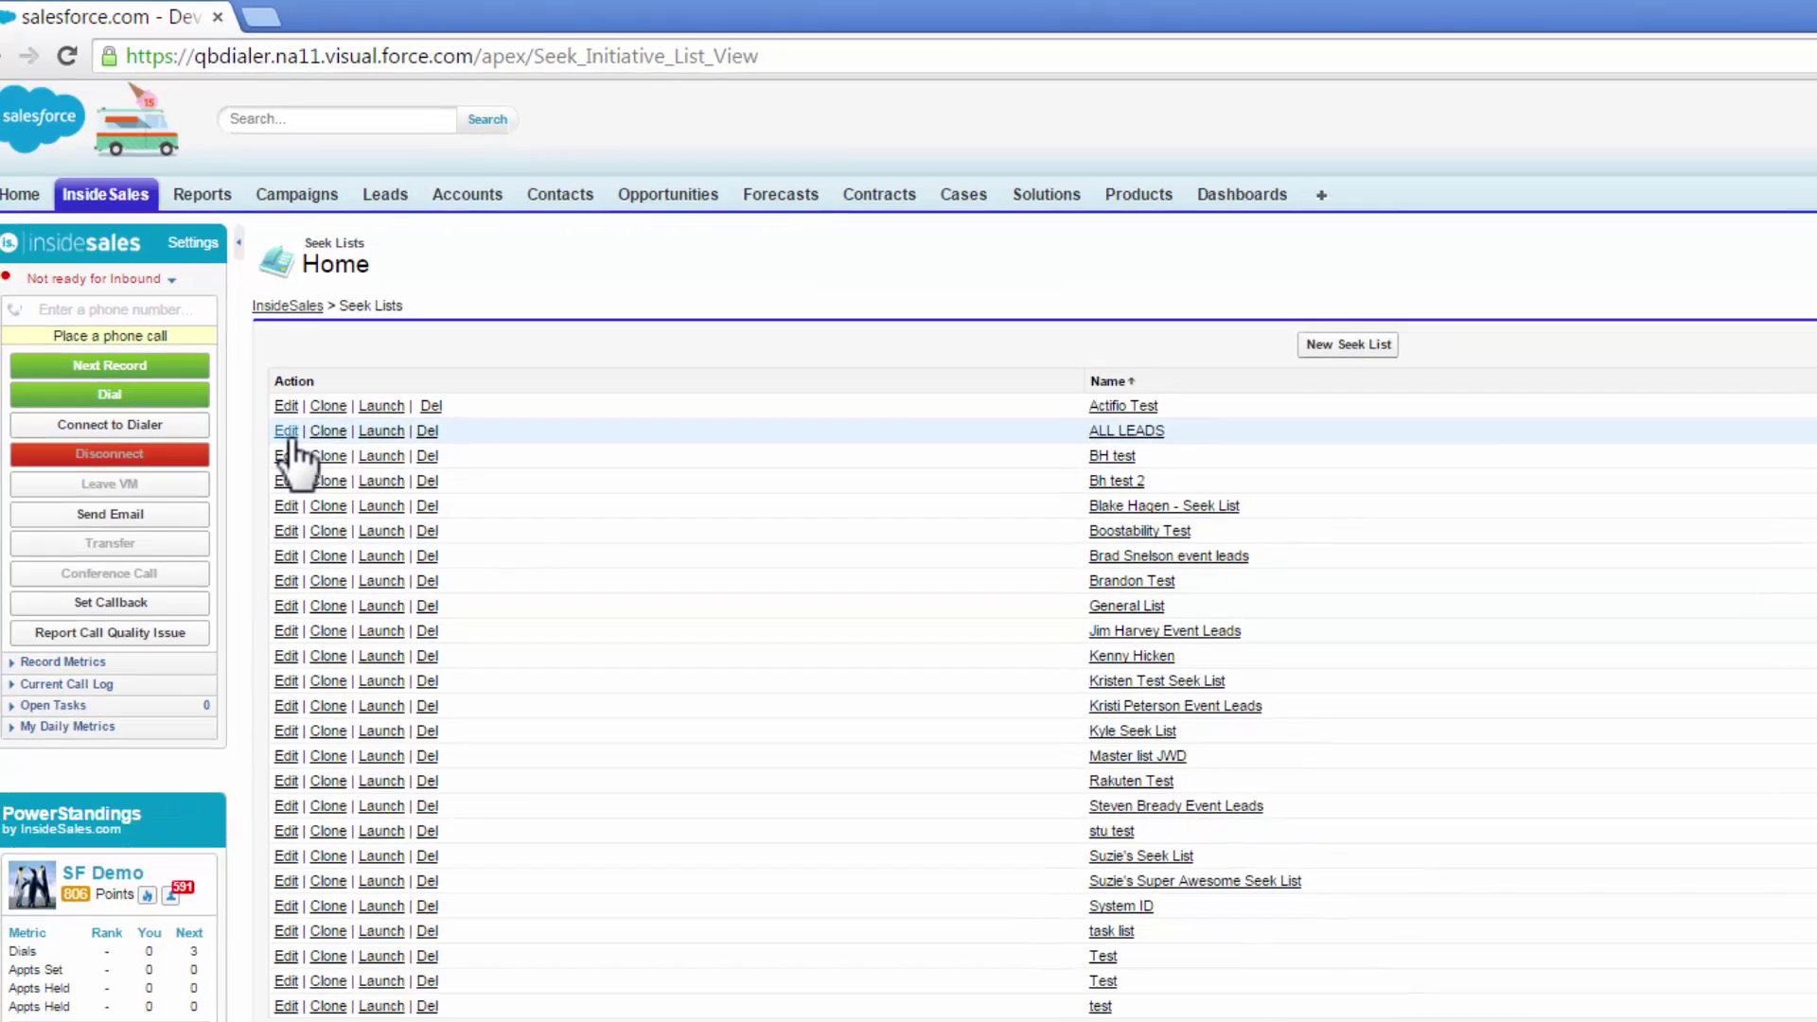
left_click(300, 462)
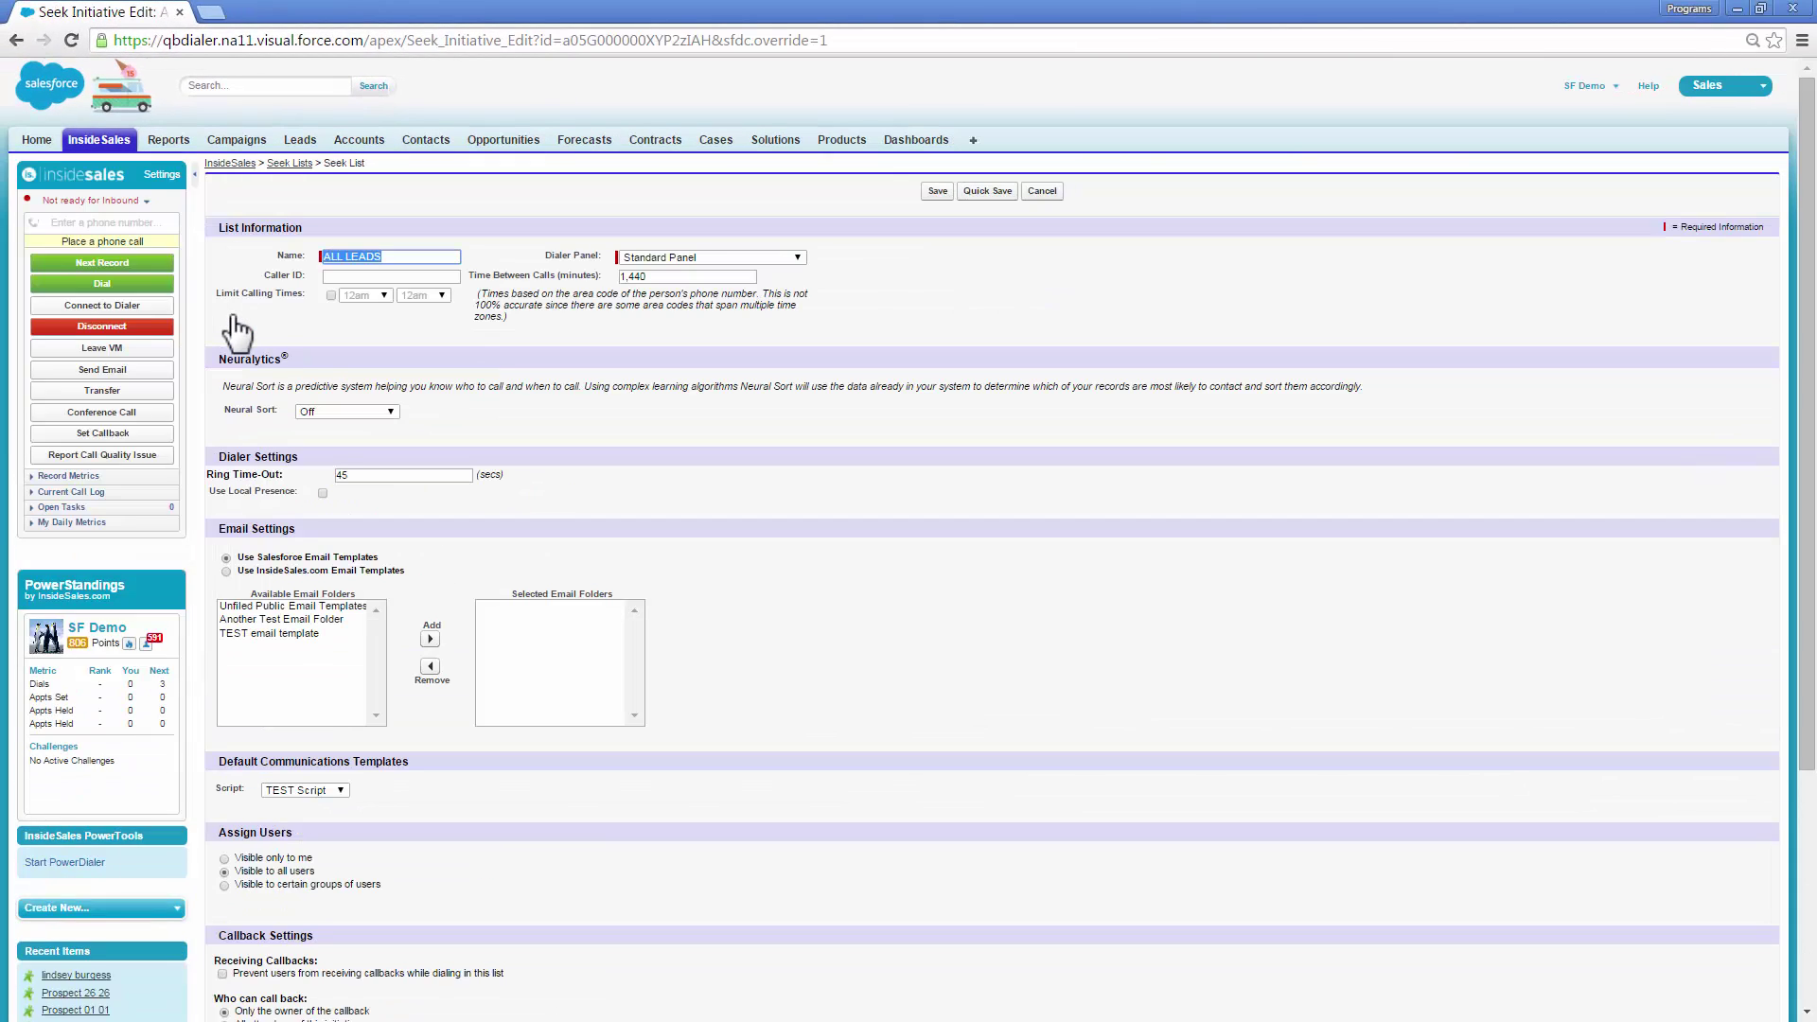
Examine the first timeblock query's time zones and filter criteria, and save the ALL LEADS seek list unchanged.
scroll(570, 422, "down", 5)
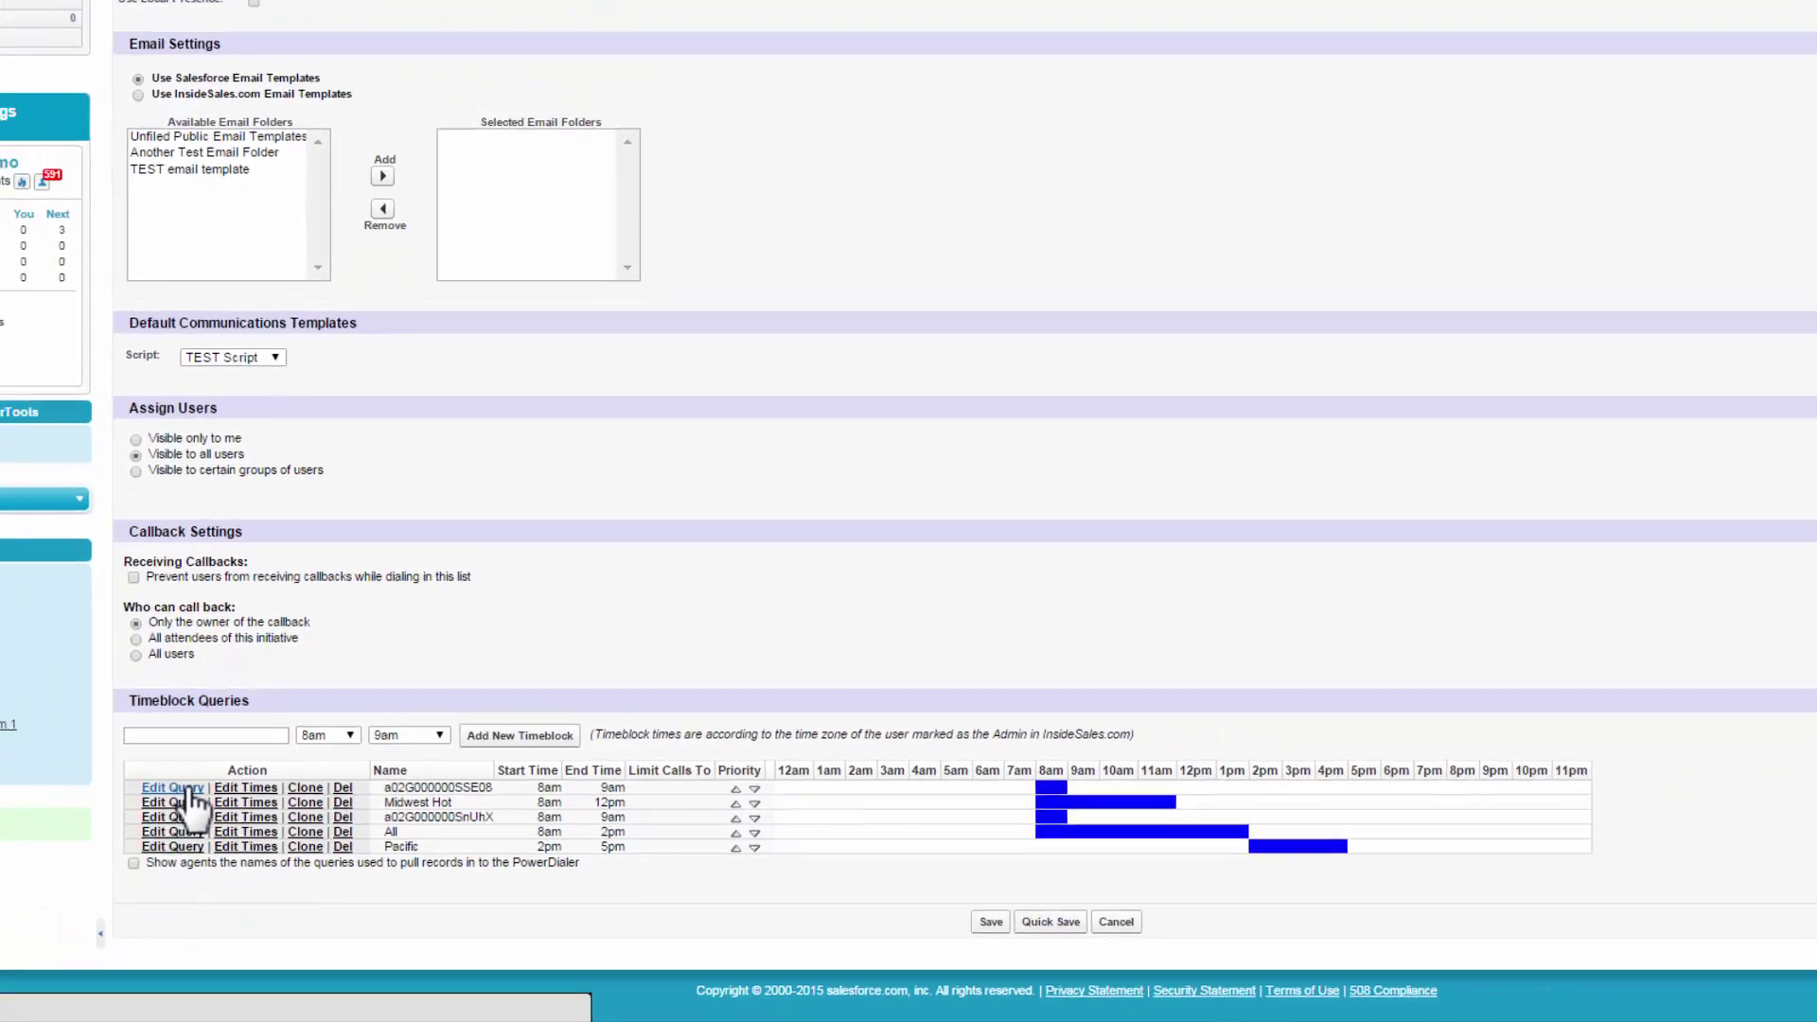
left_click(65, 736)
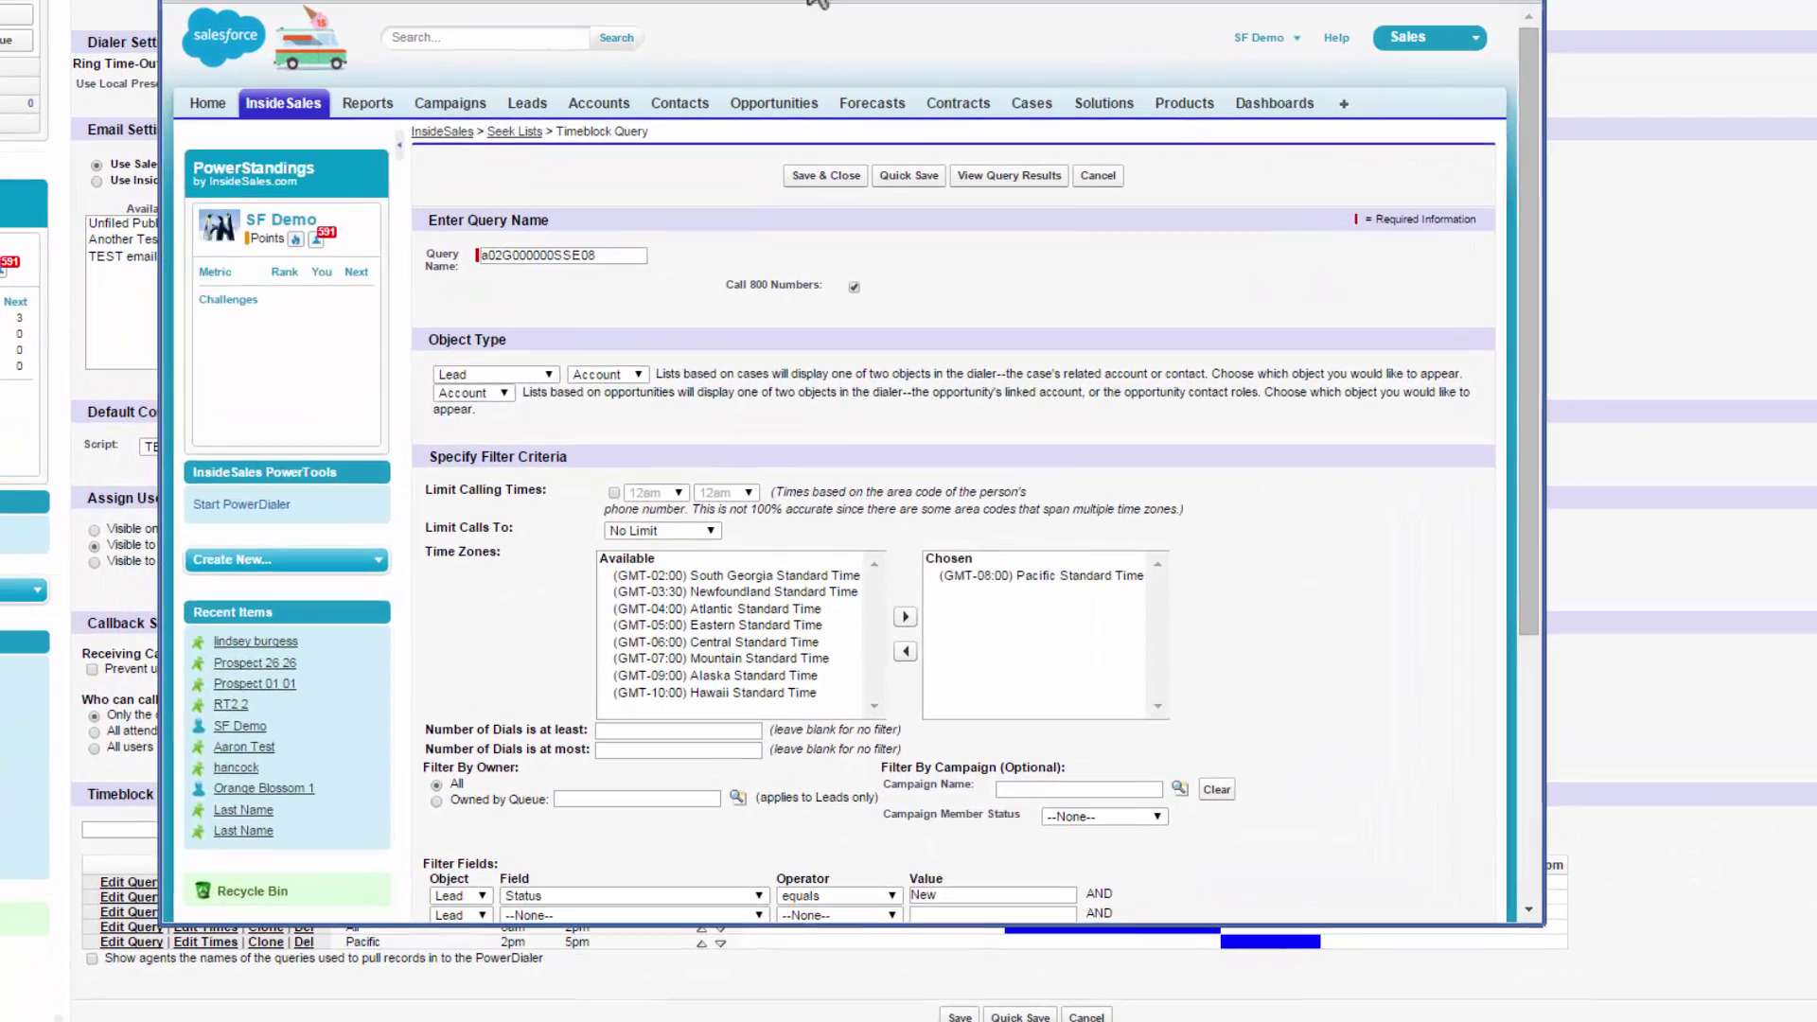
scroll(1053, 276, "down", 1)
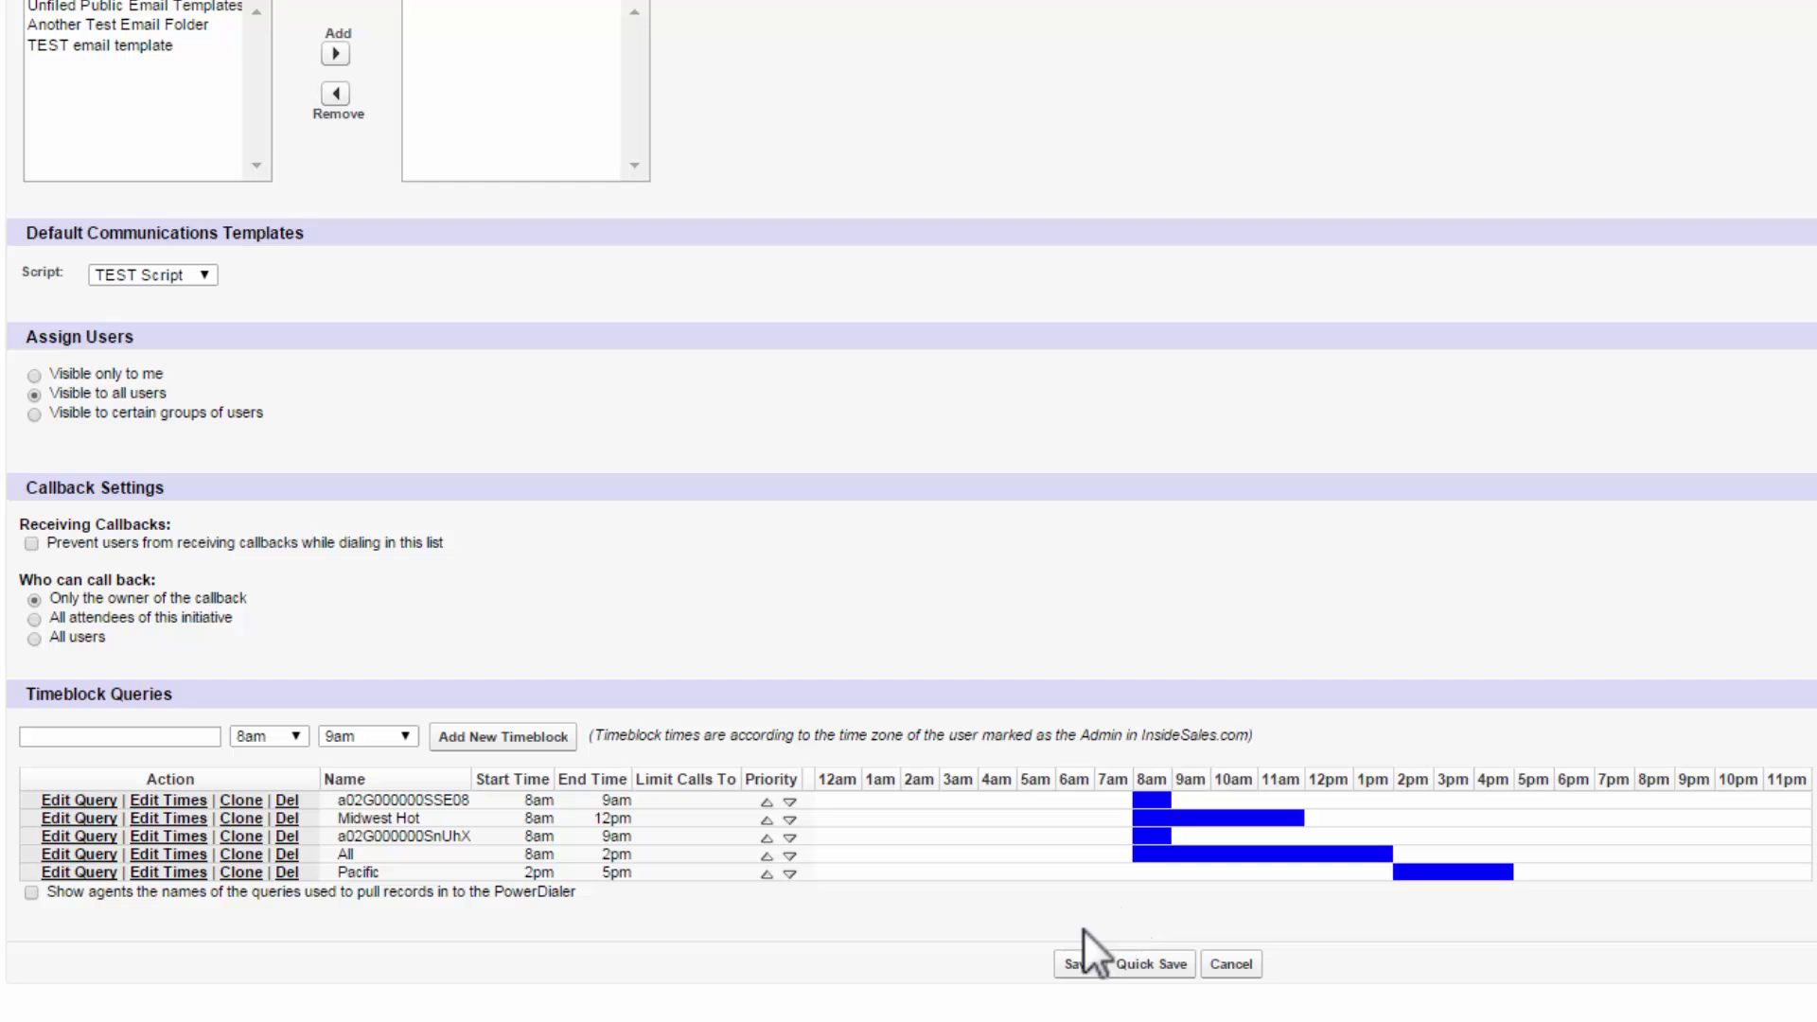
left_click(1079, 964)
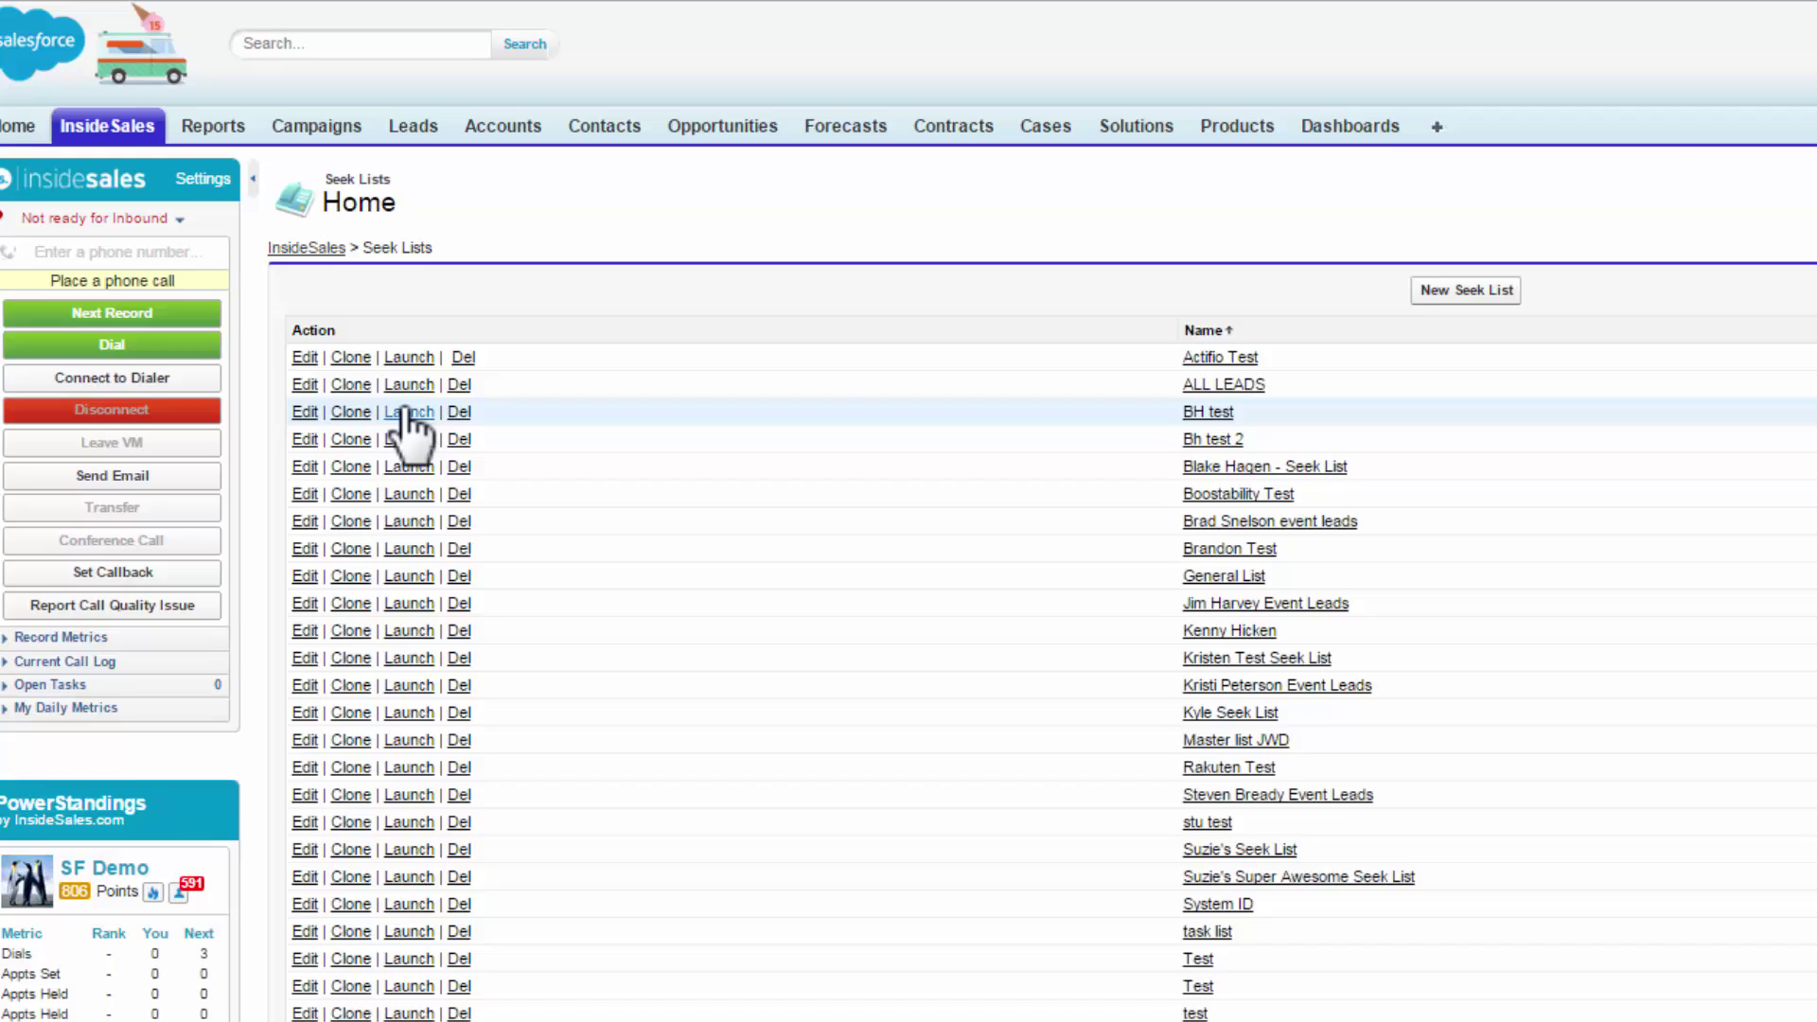
Launch the ALL LEADS seek list in the PowerDialer and call the next lead.
left_click(483, 433)
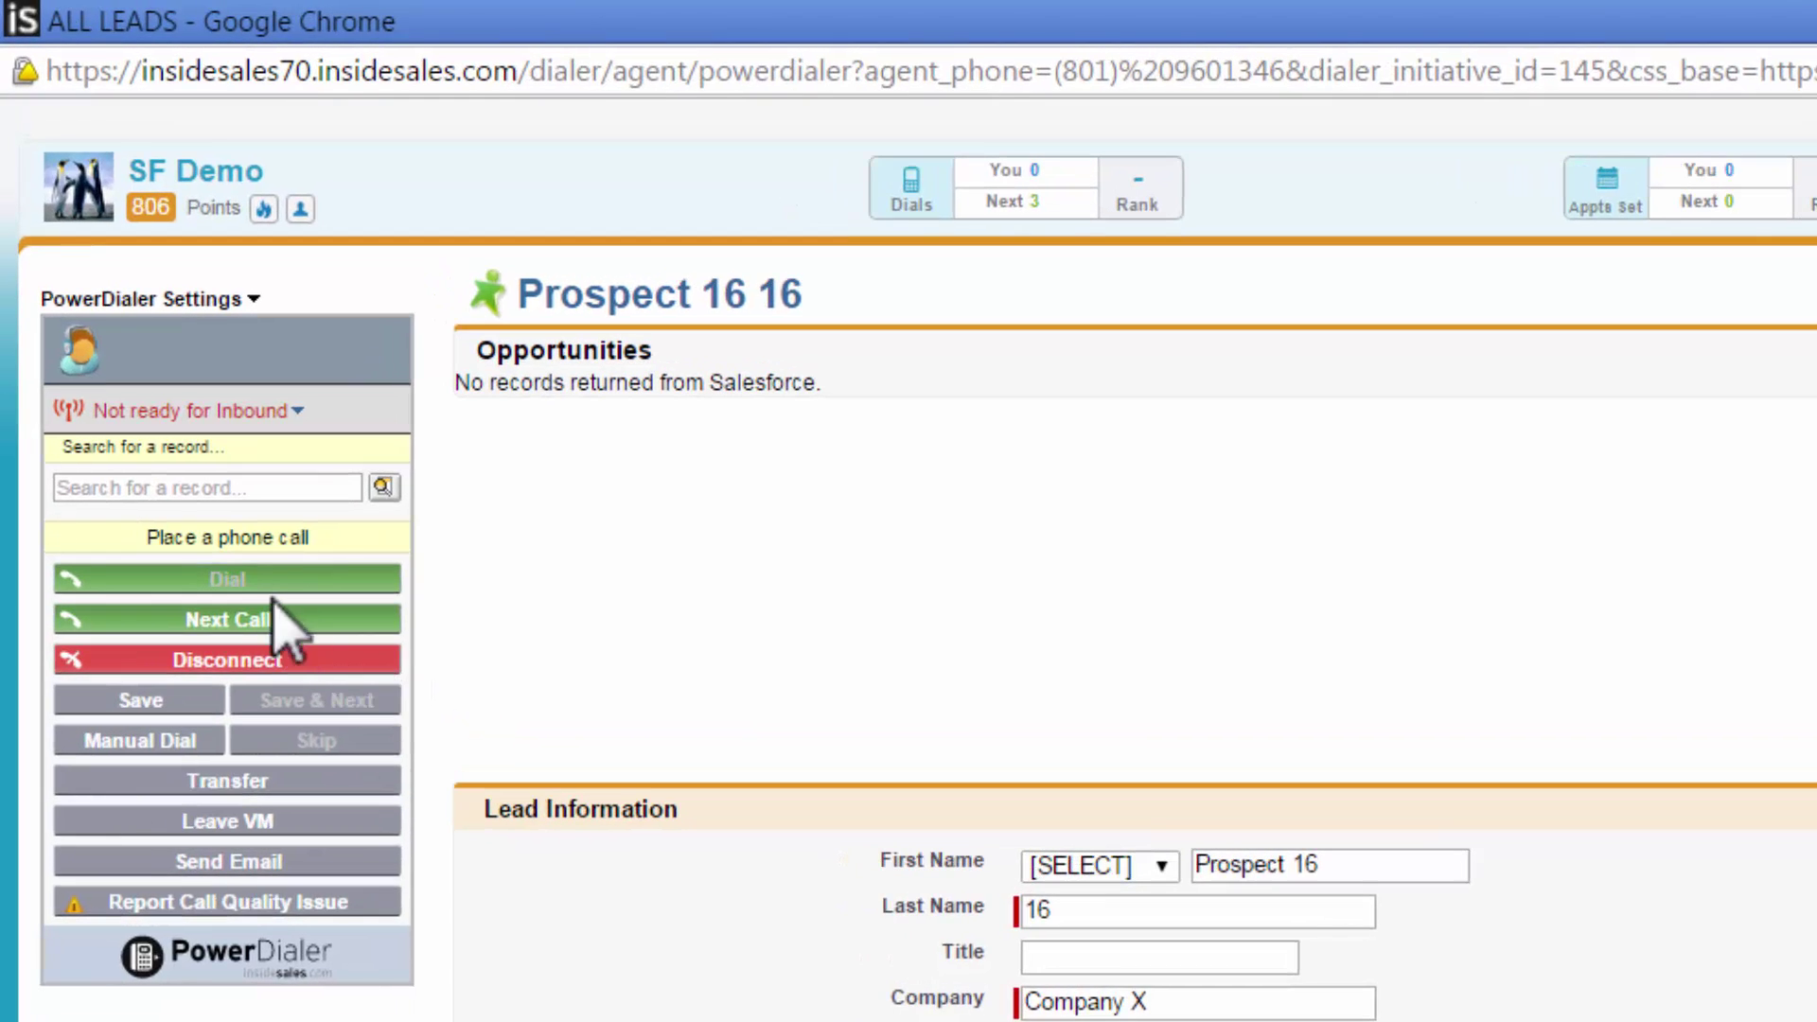
left_click(255, 581)
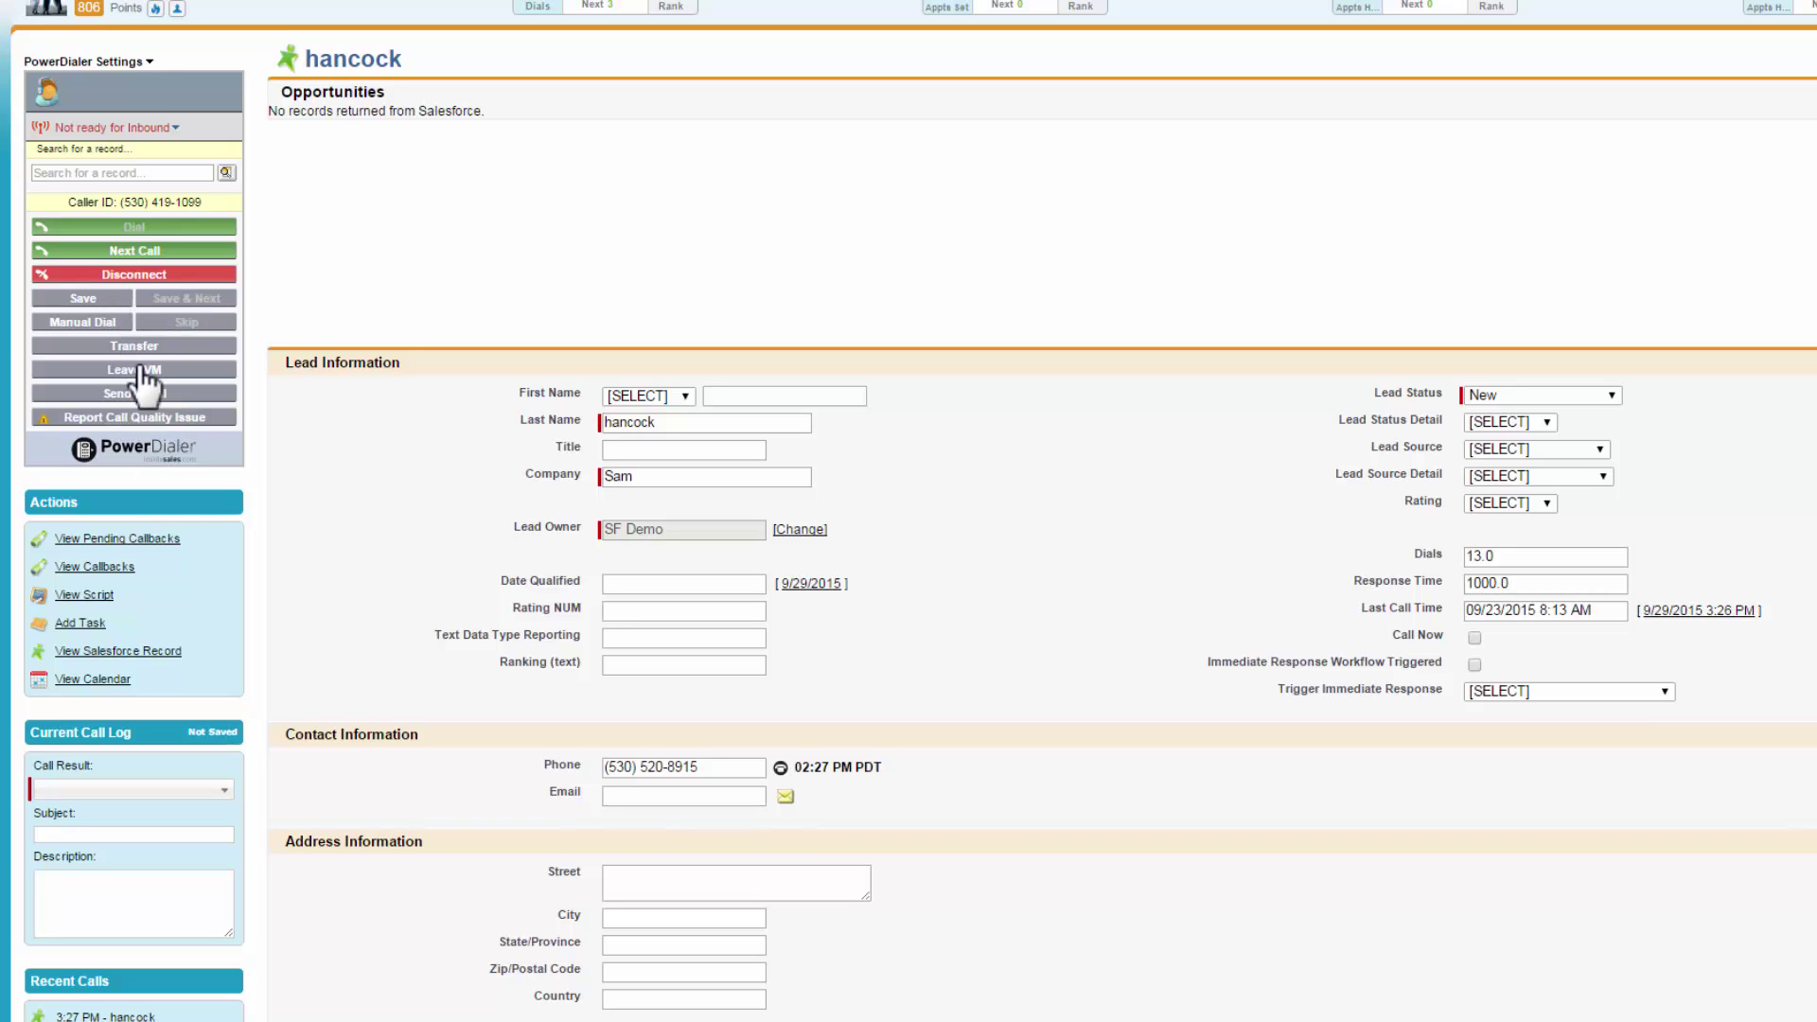
End the current call, log its result as Left Voicemail, and save it to advance to the next lead.
left_click(133, 274)
left_click(118, 565)
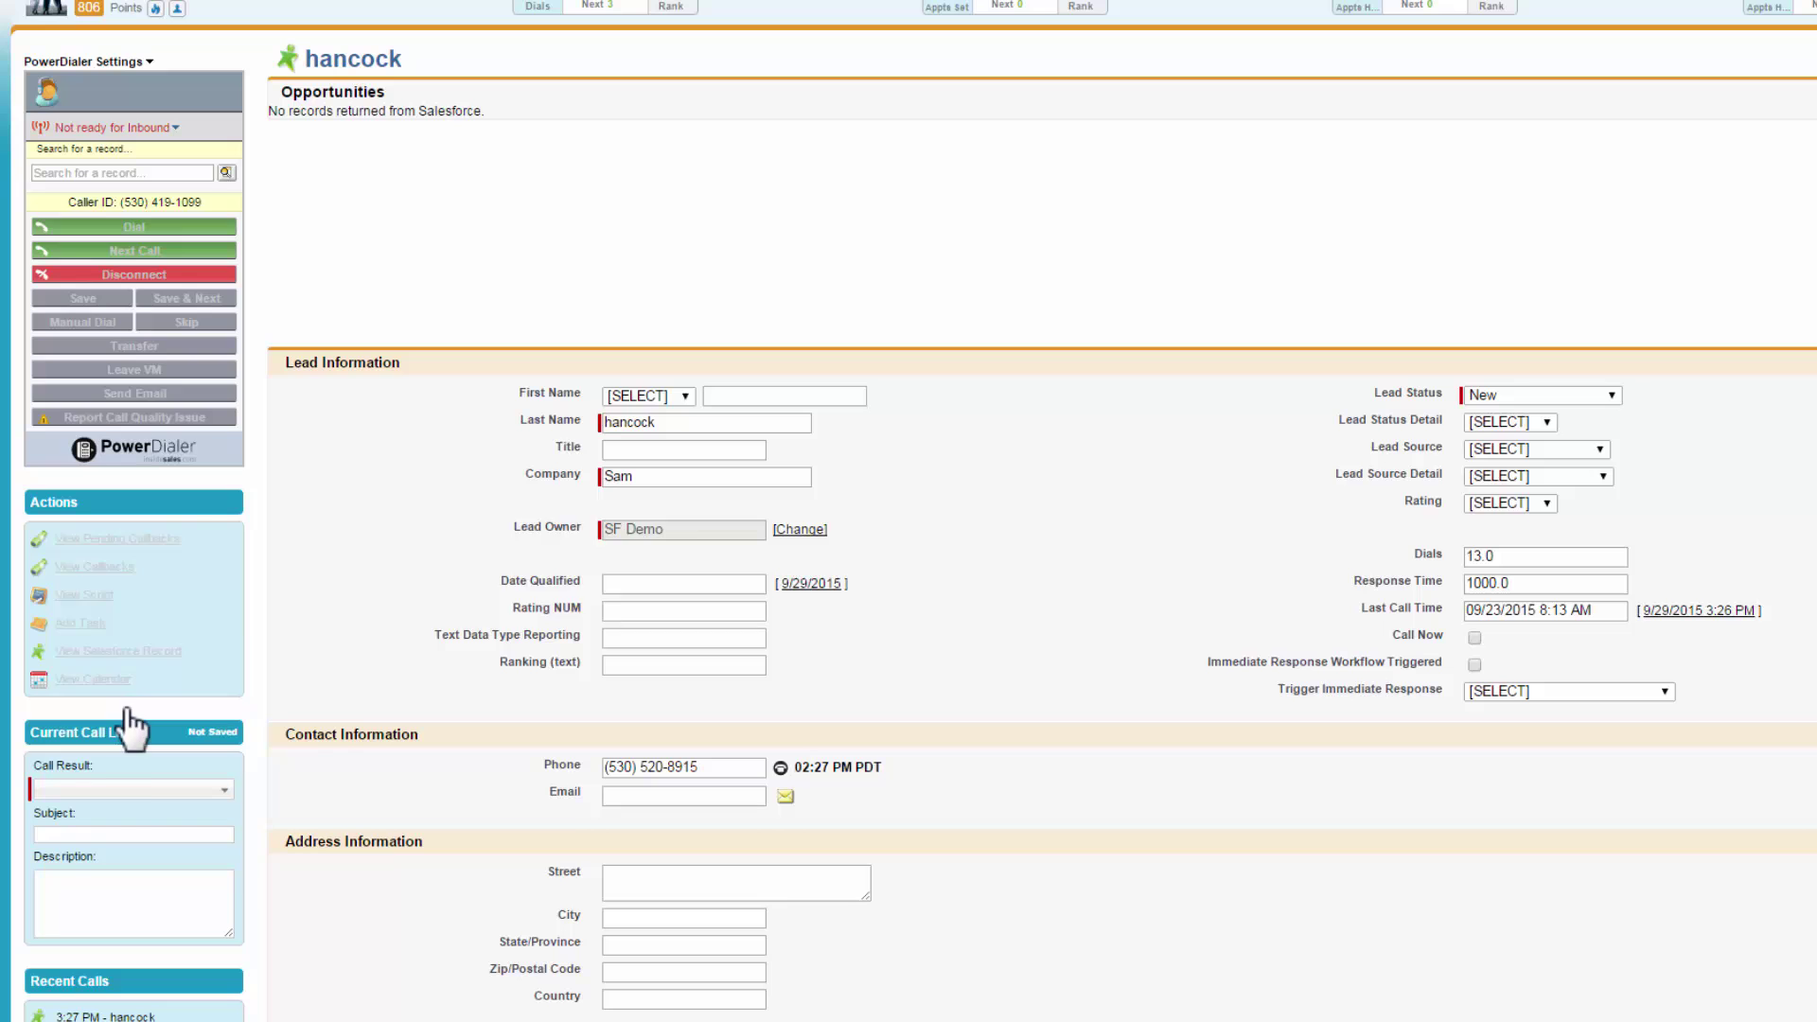
left_click(130, 785)
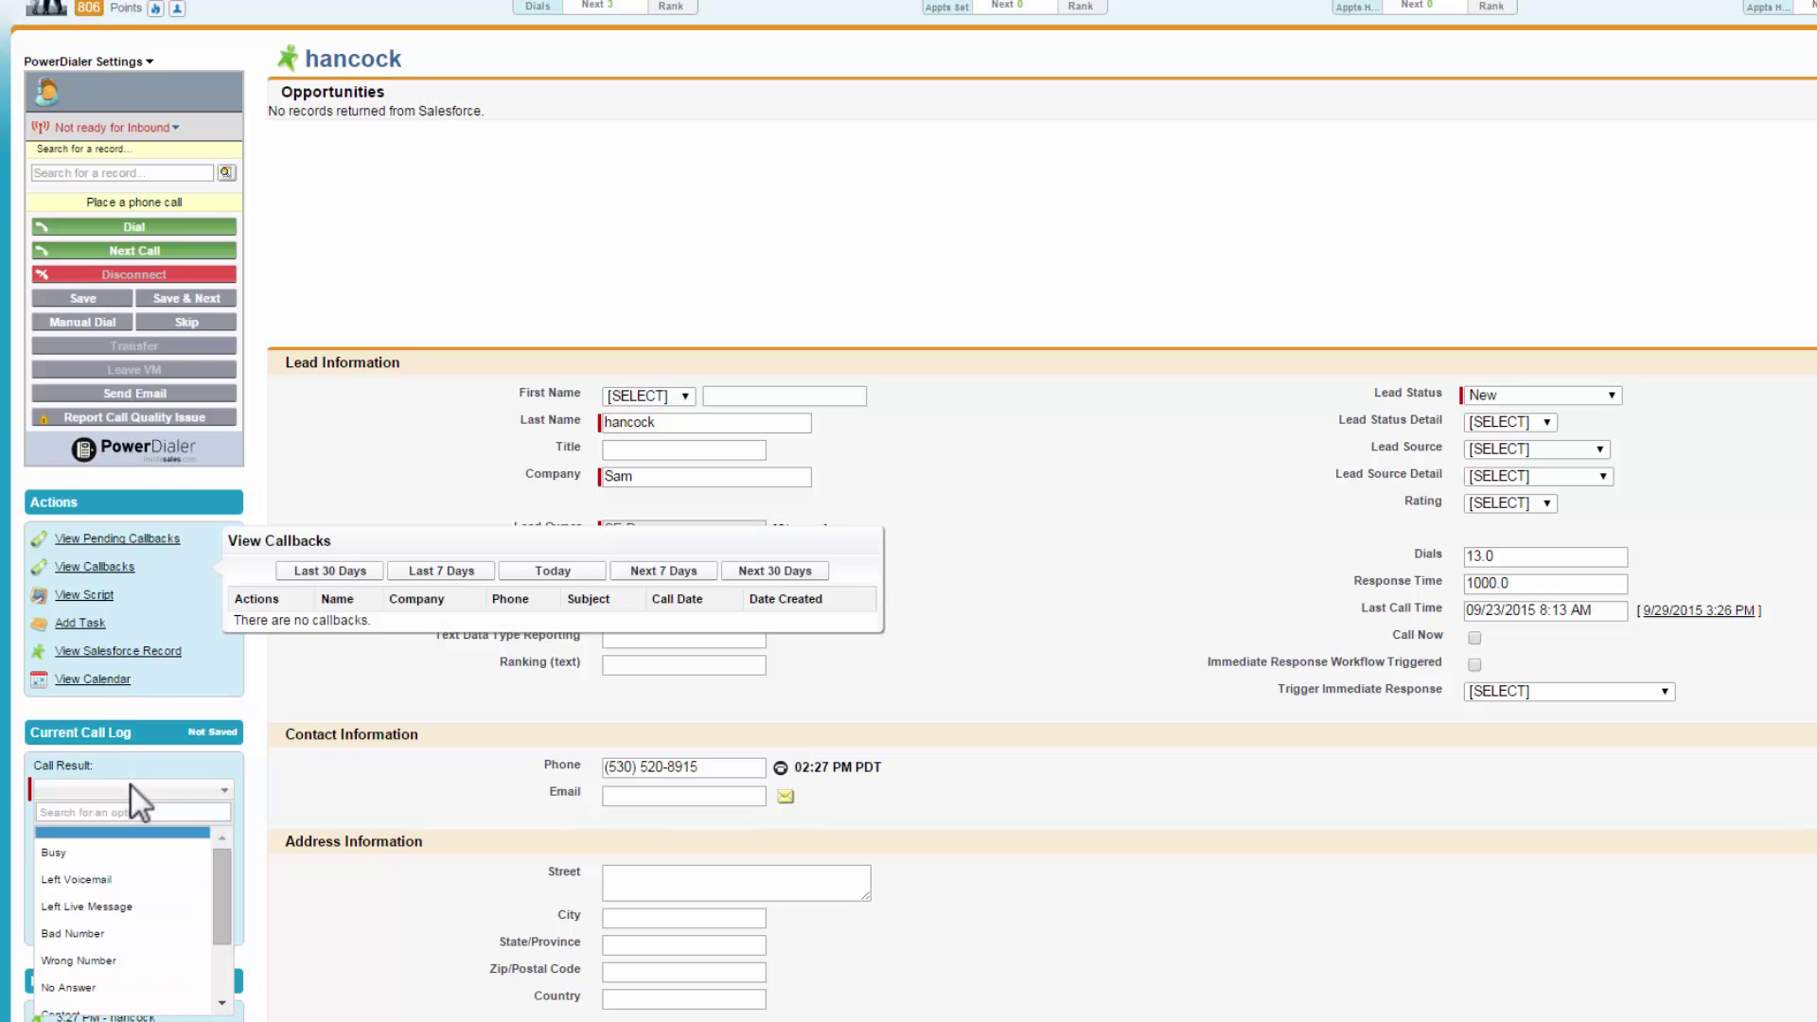
left_click(98, 880)
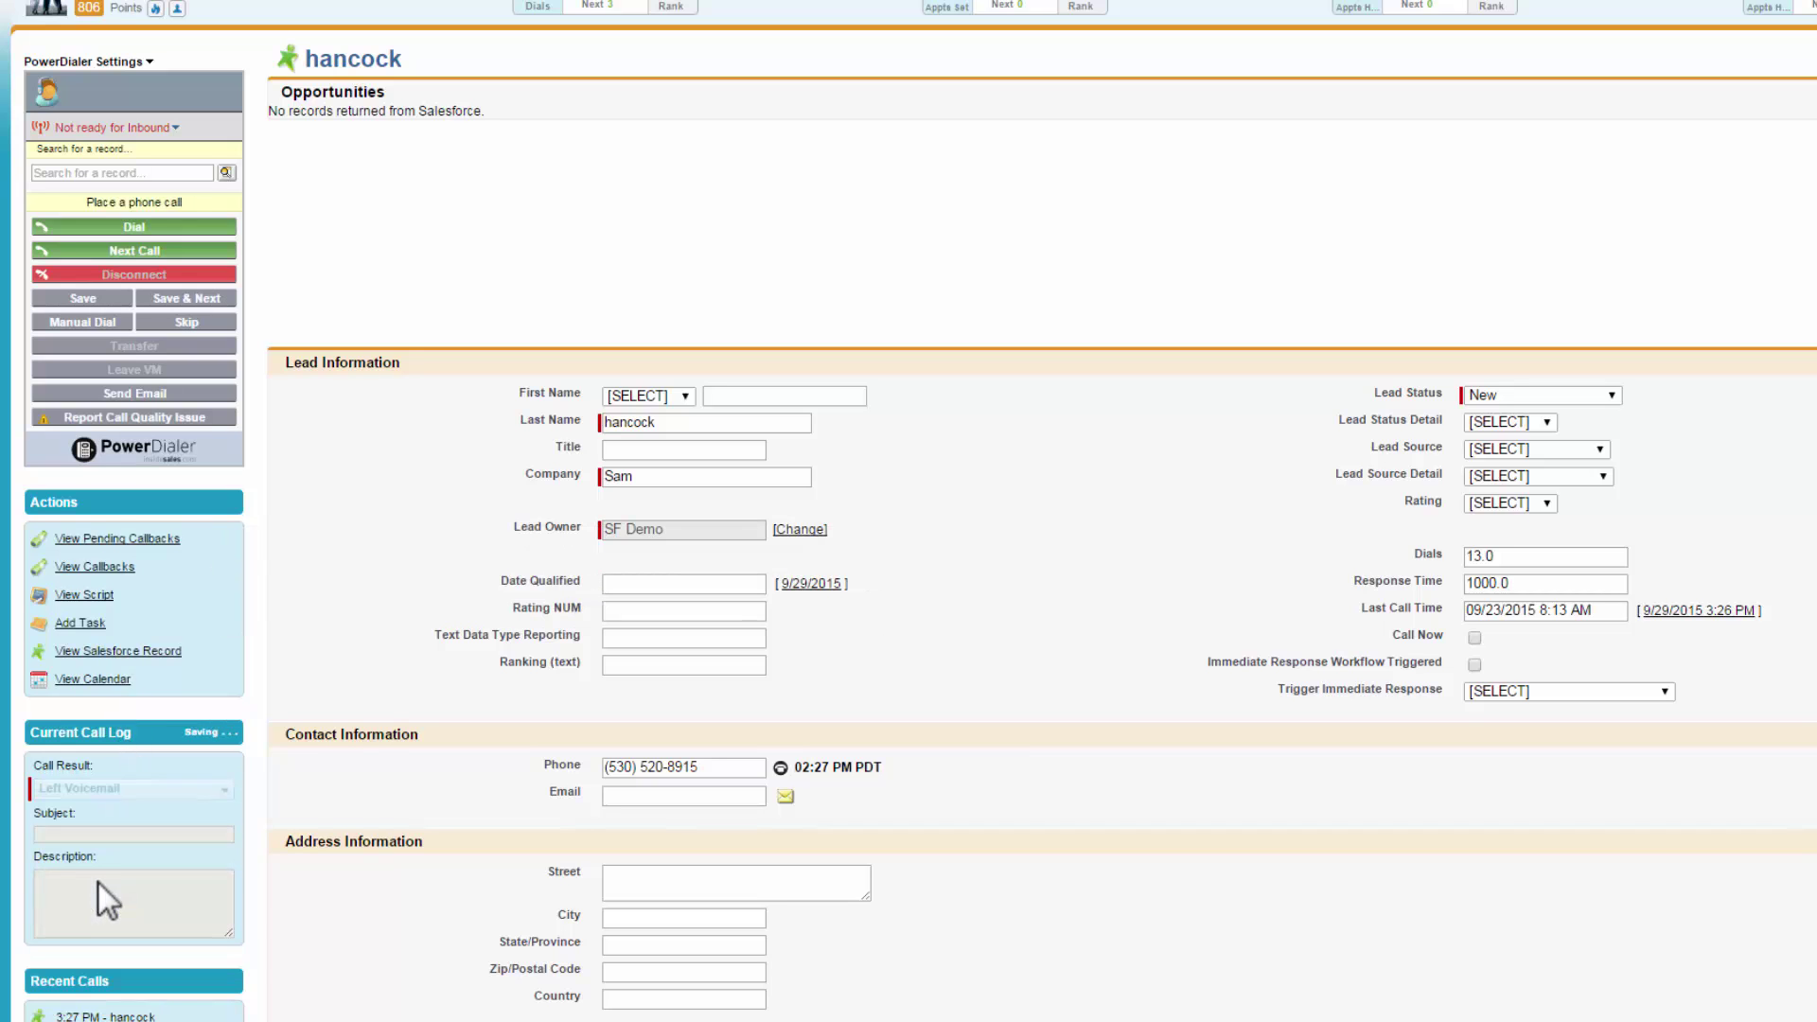
left_click(167, 301)
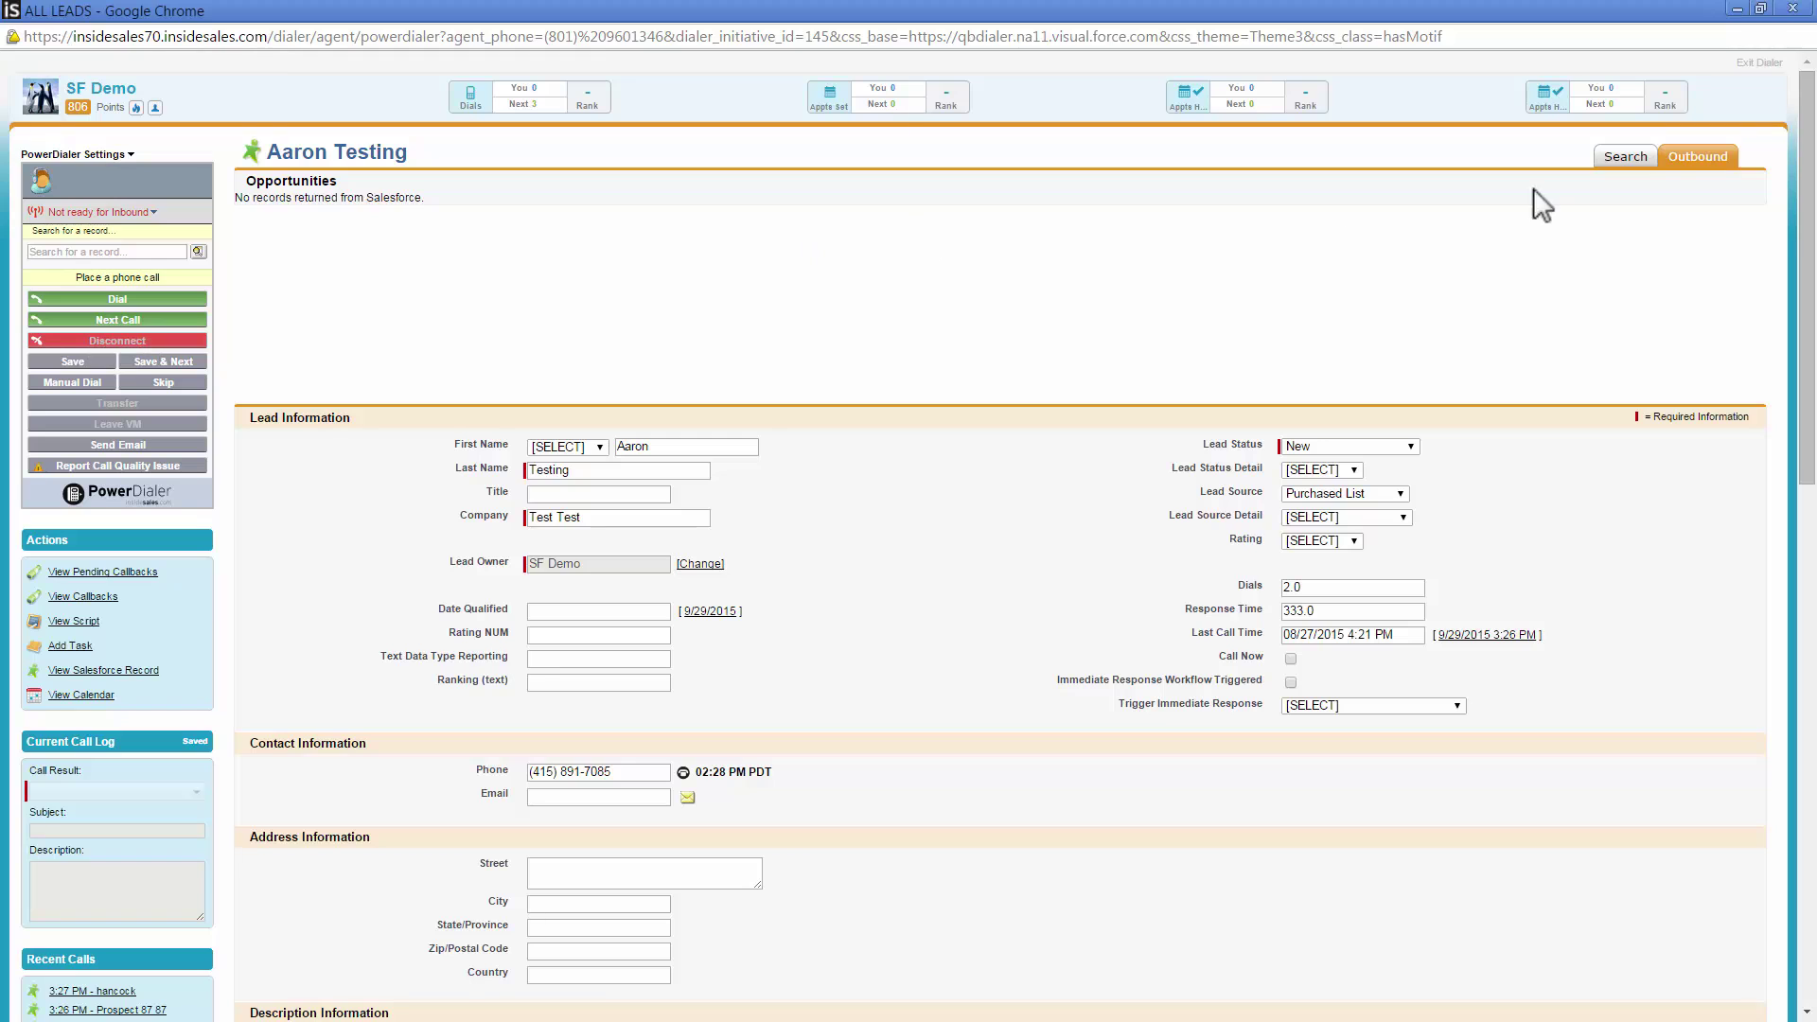
Close the PowerDialer window and confirm leaving the page.
left_click(1792, 8)
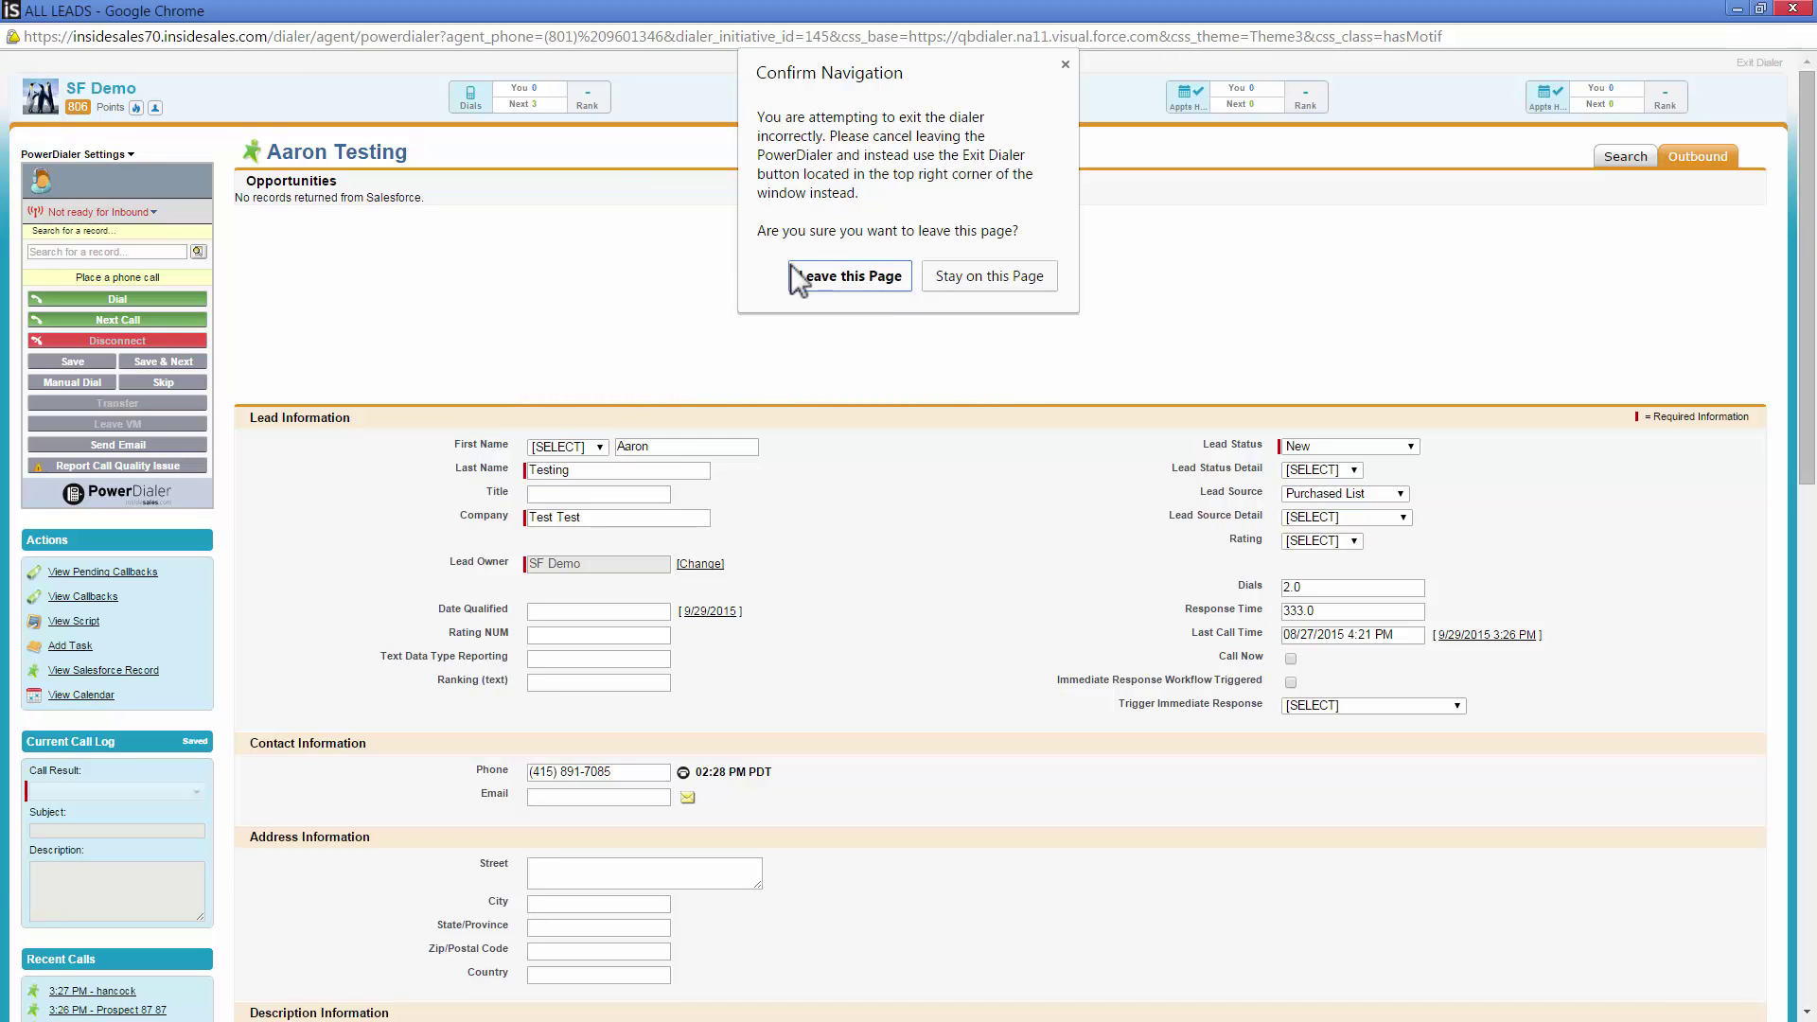
left_click(850, 276)
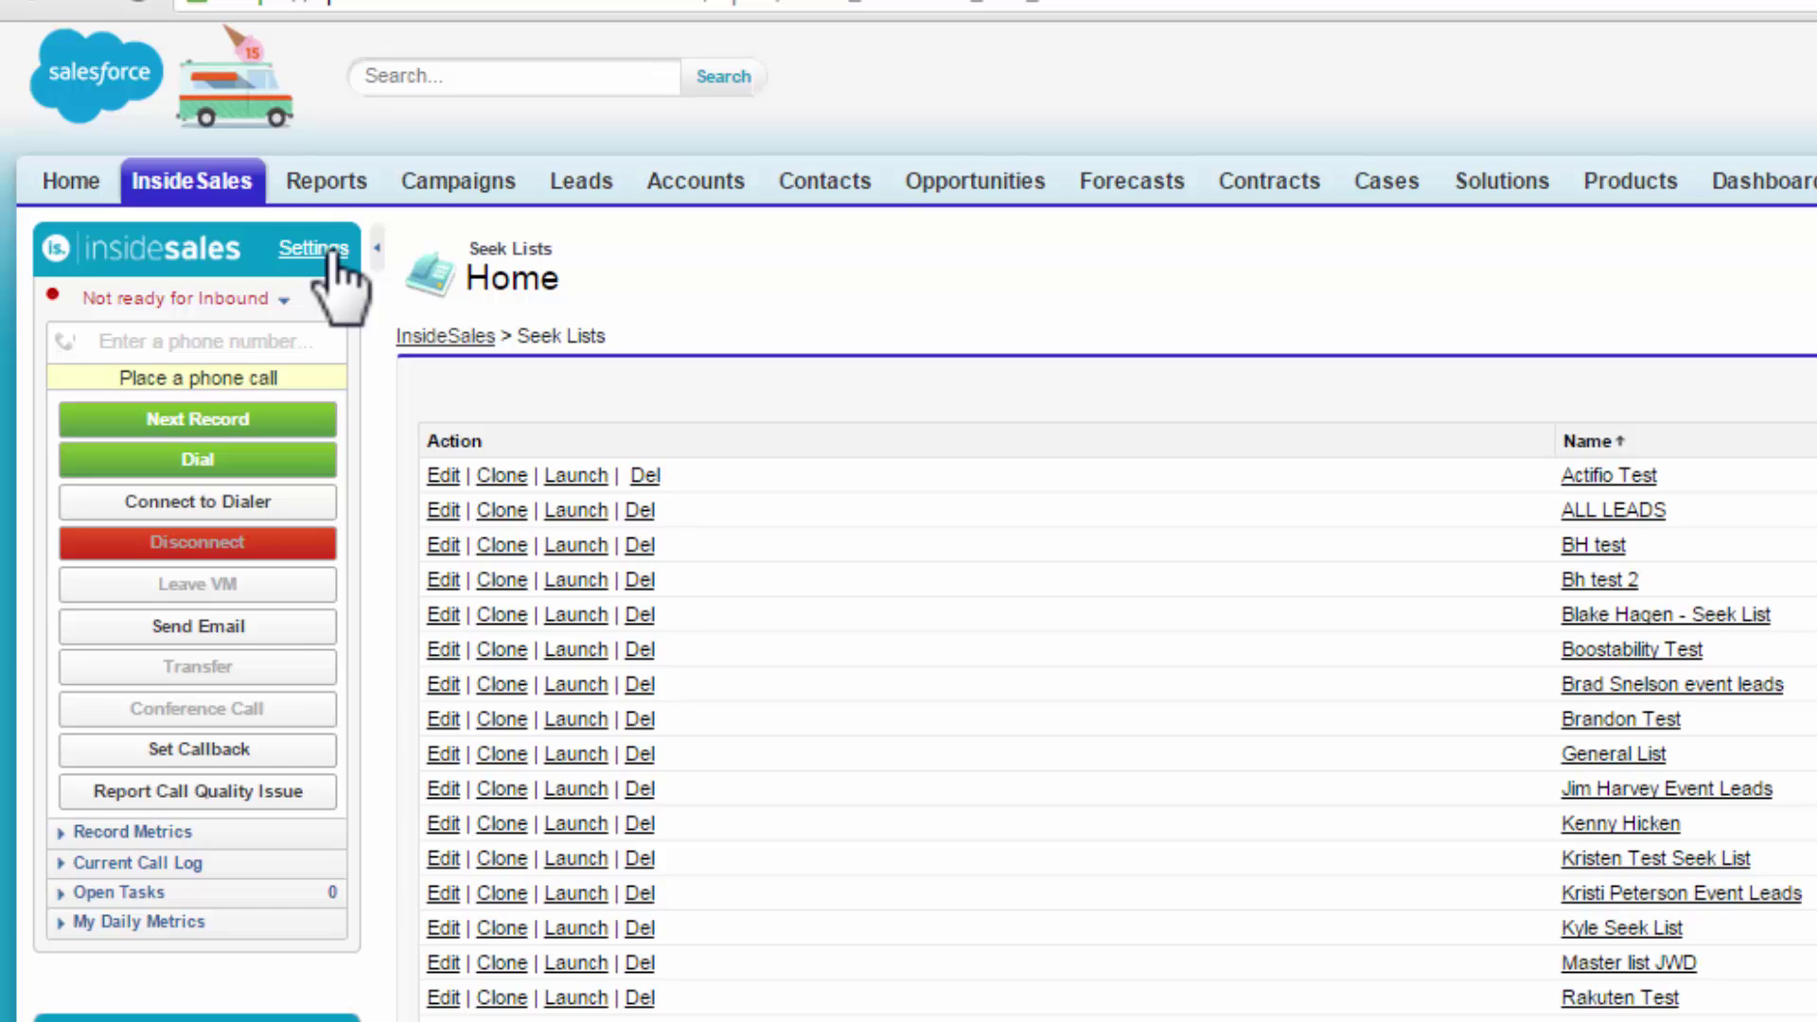
Save ALL LEADS as the dialer list in the dialer settings and load the list's next record.
left_click(332, 252)
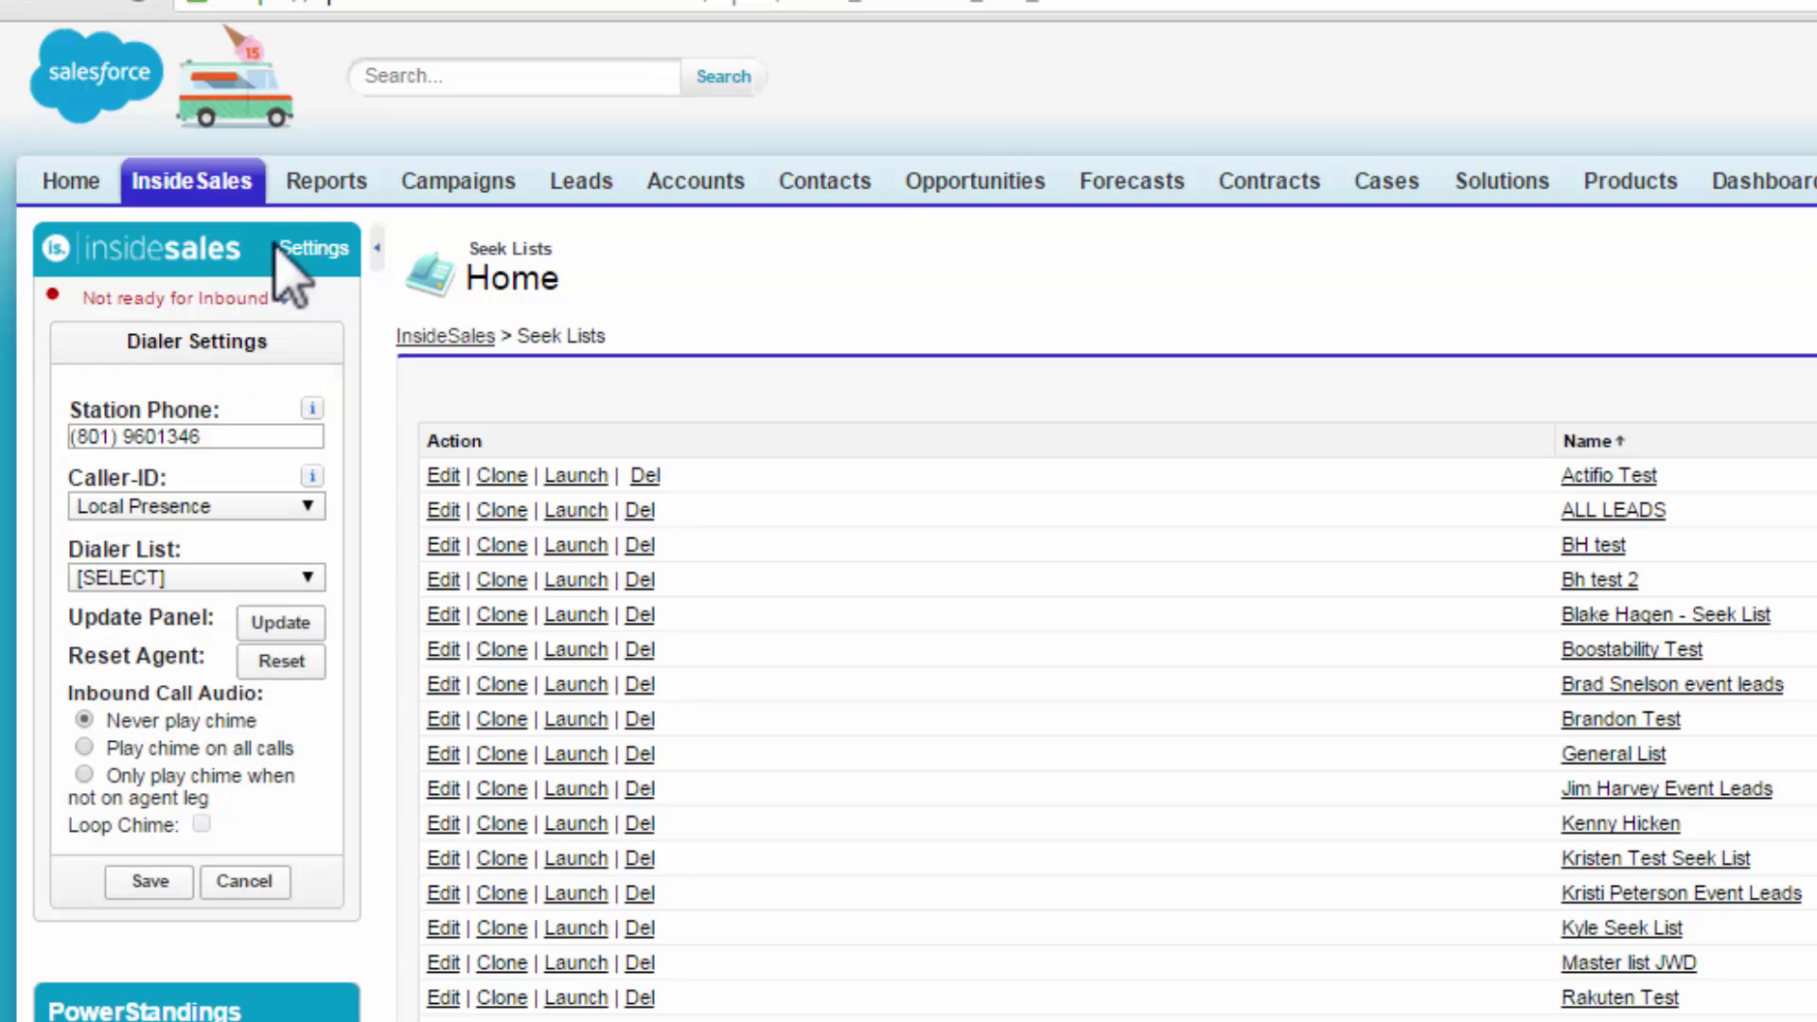
left_click(248, 581)
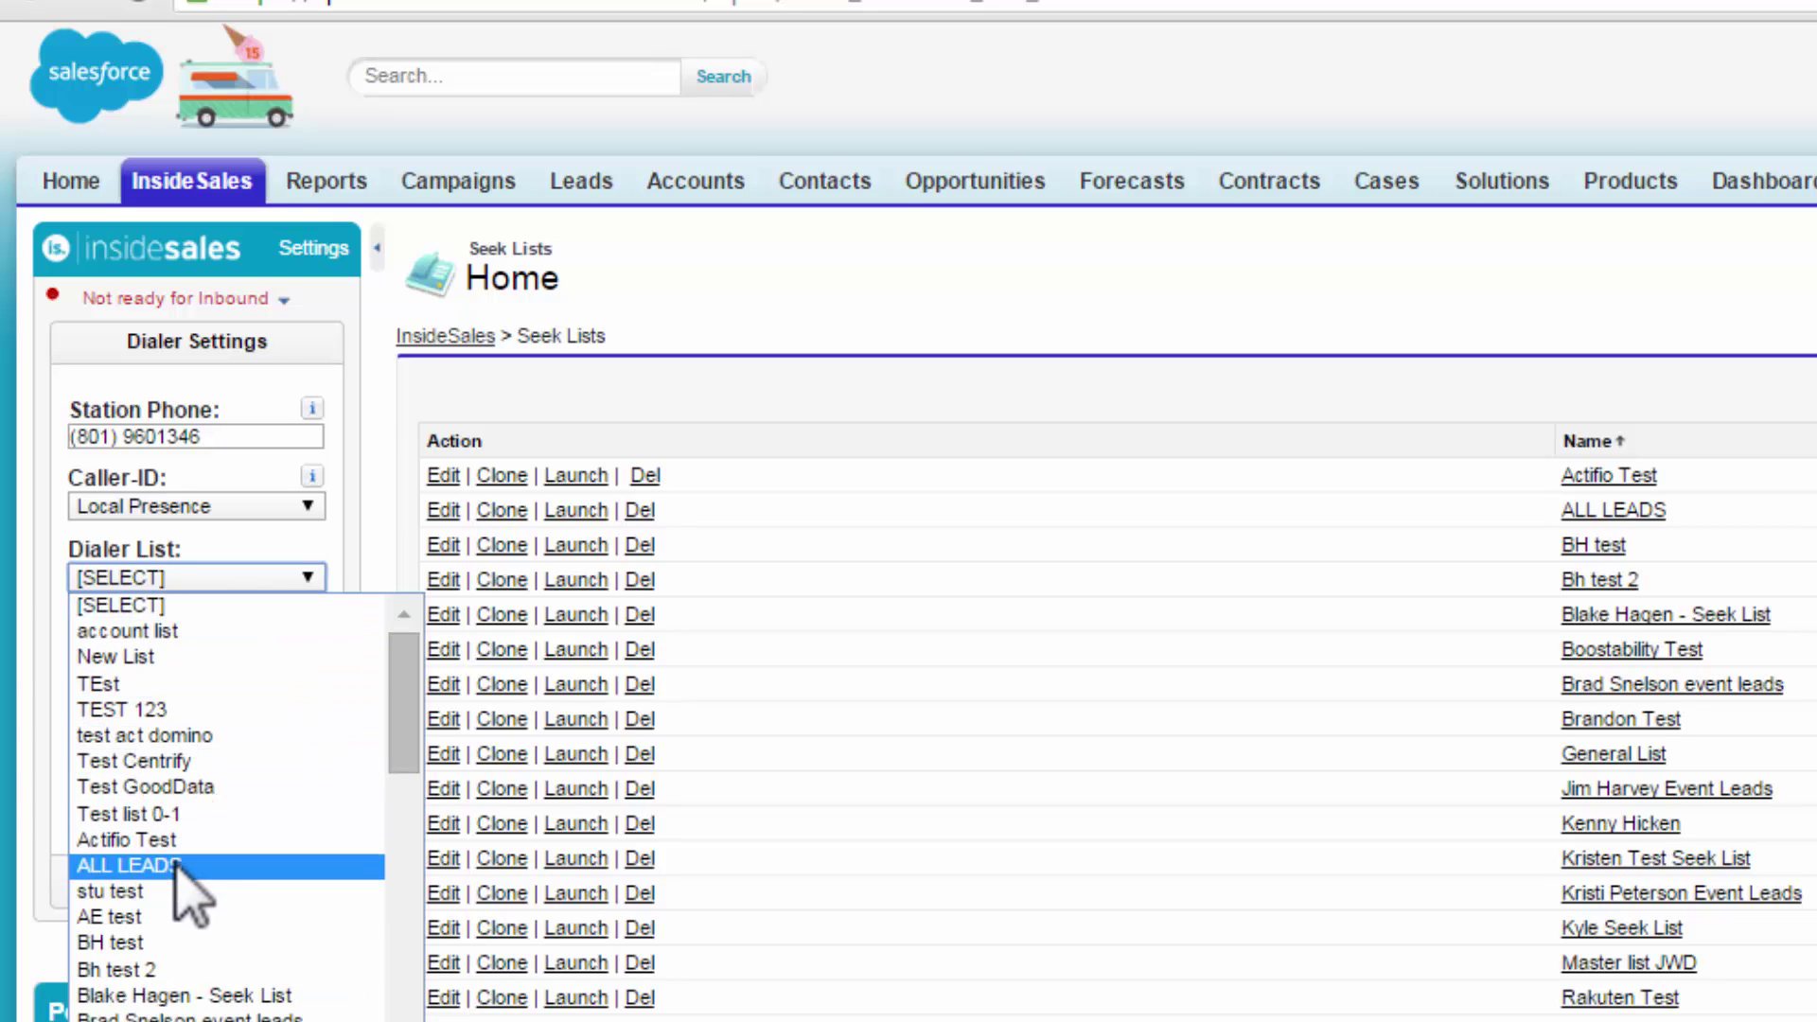
left_click(142, 865)
left_click(151, 883)
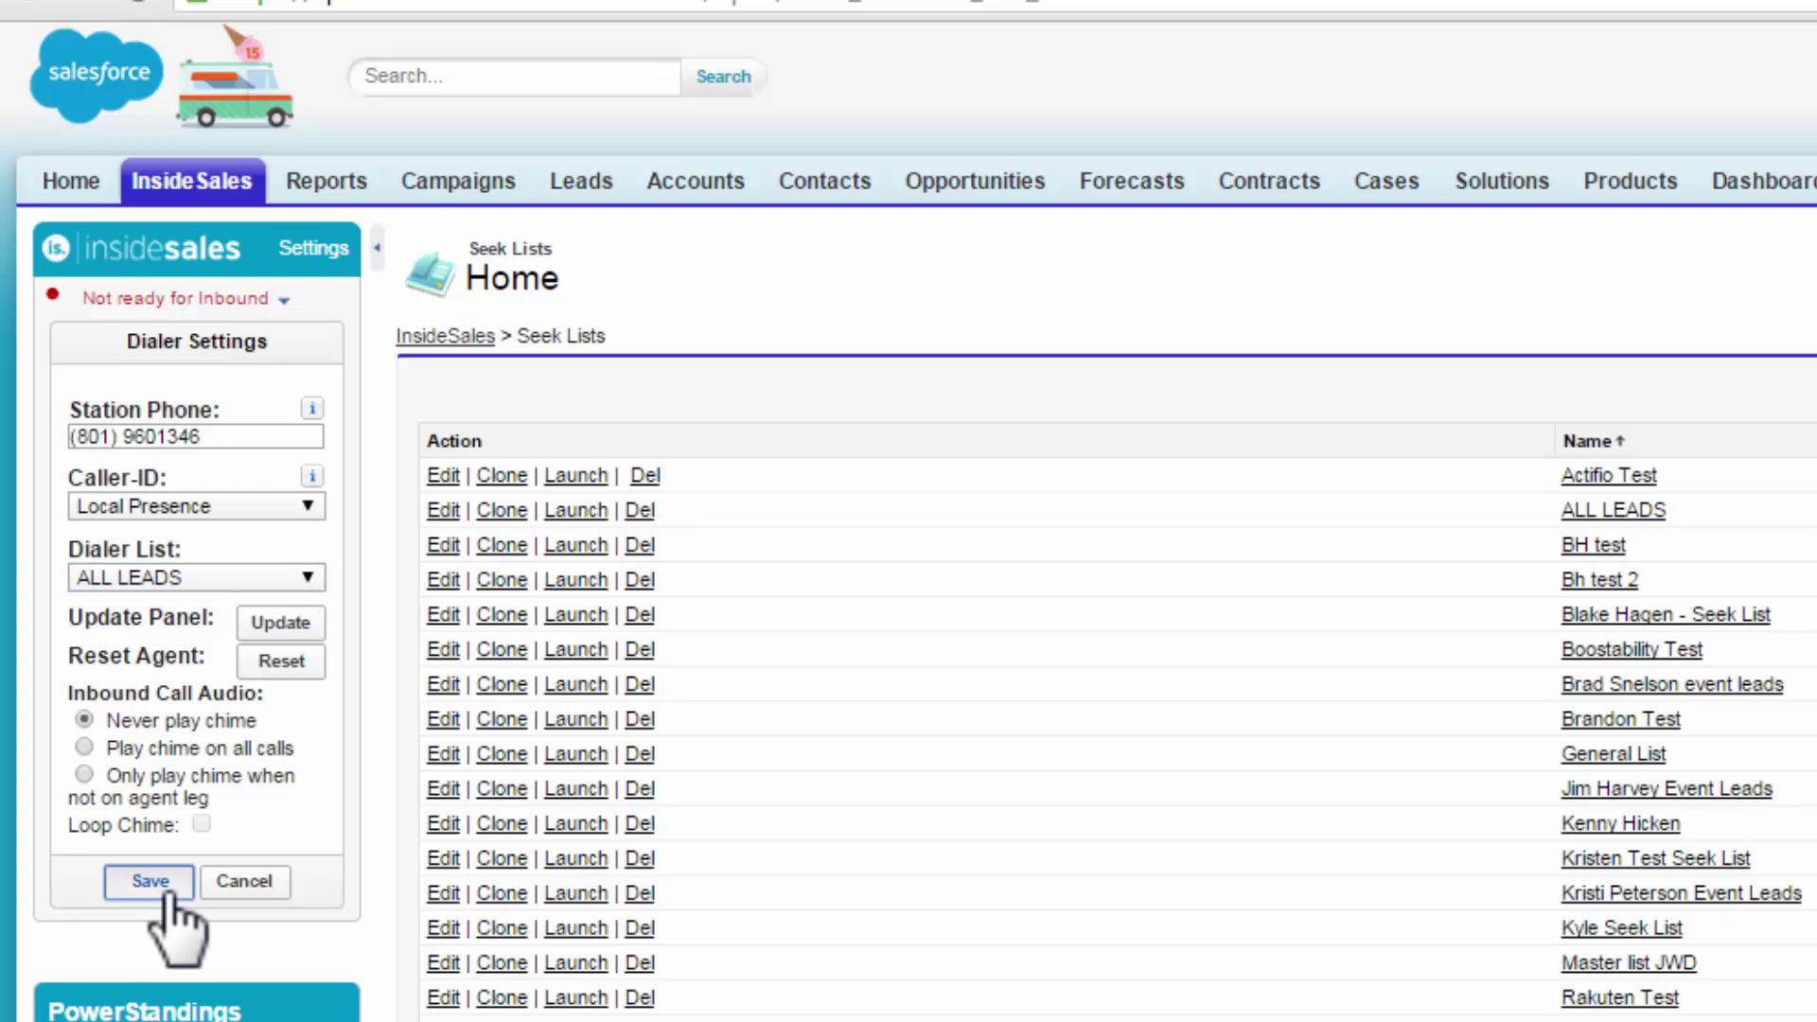
left_click(227, 426)
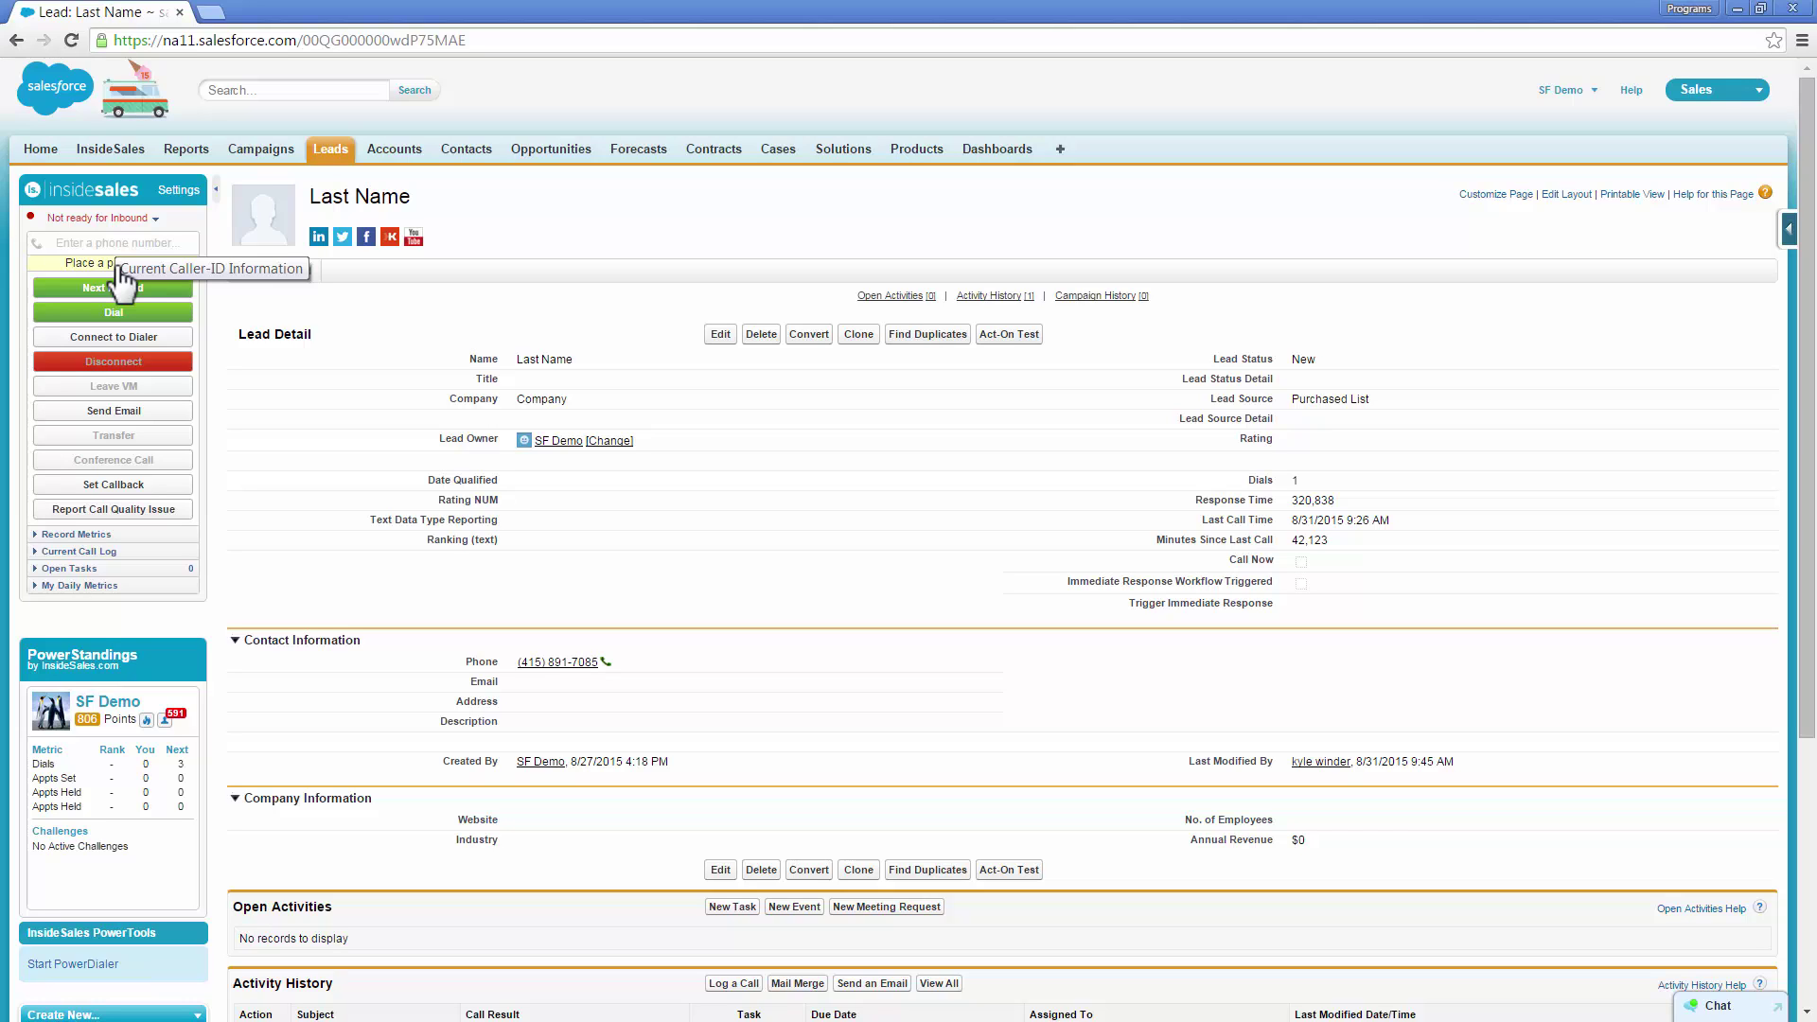
Call the lead's listed phone number, disconnect the call, and load the next record in the dialer list.
left_click(563, 665)
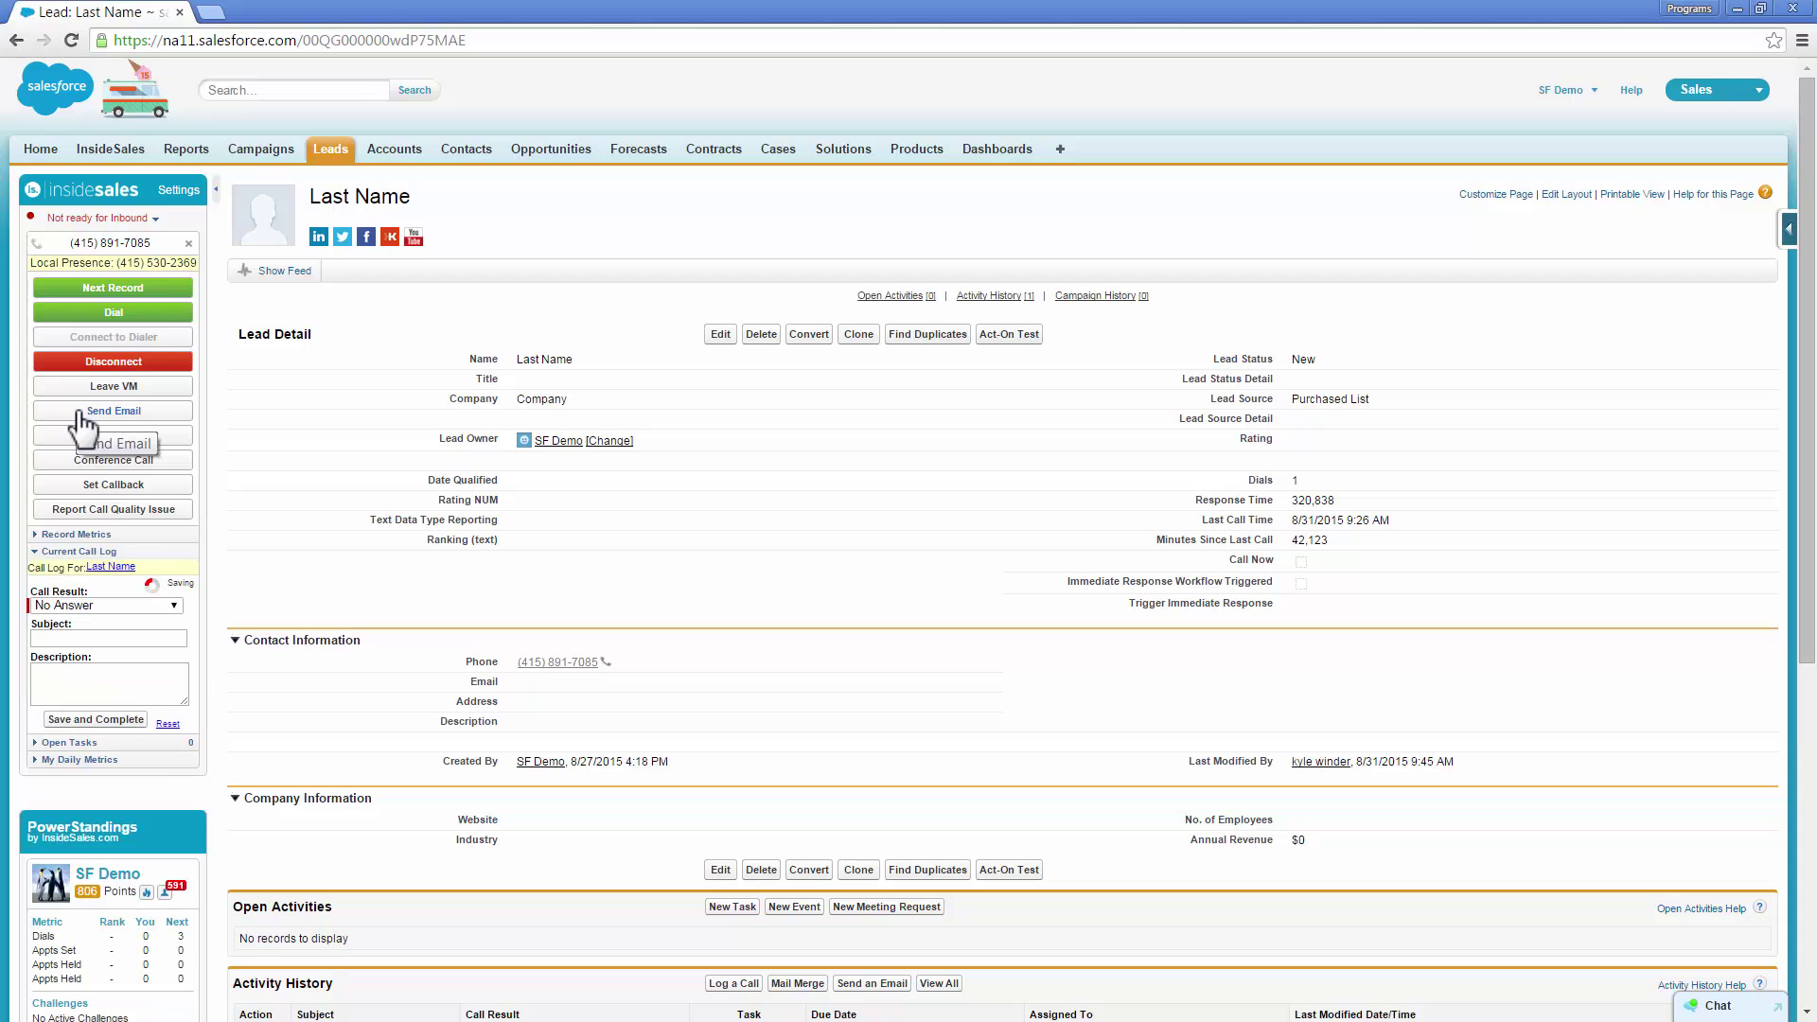
left_click(121, 367)
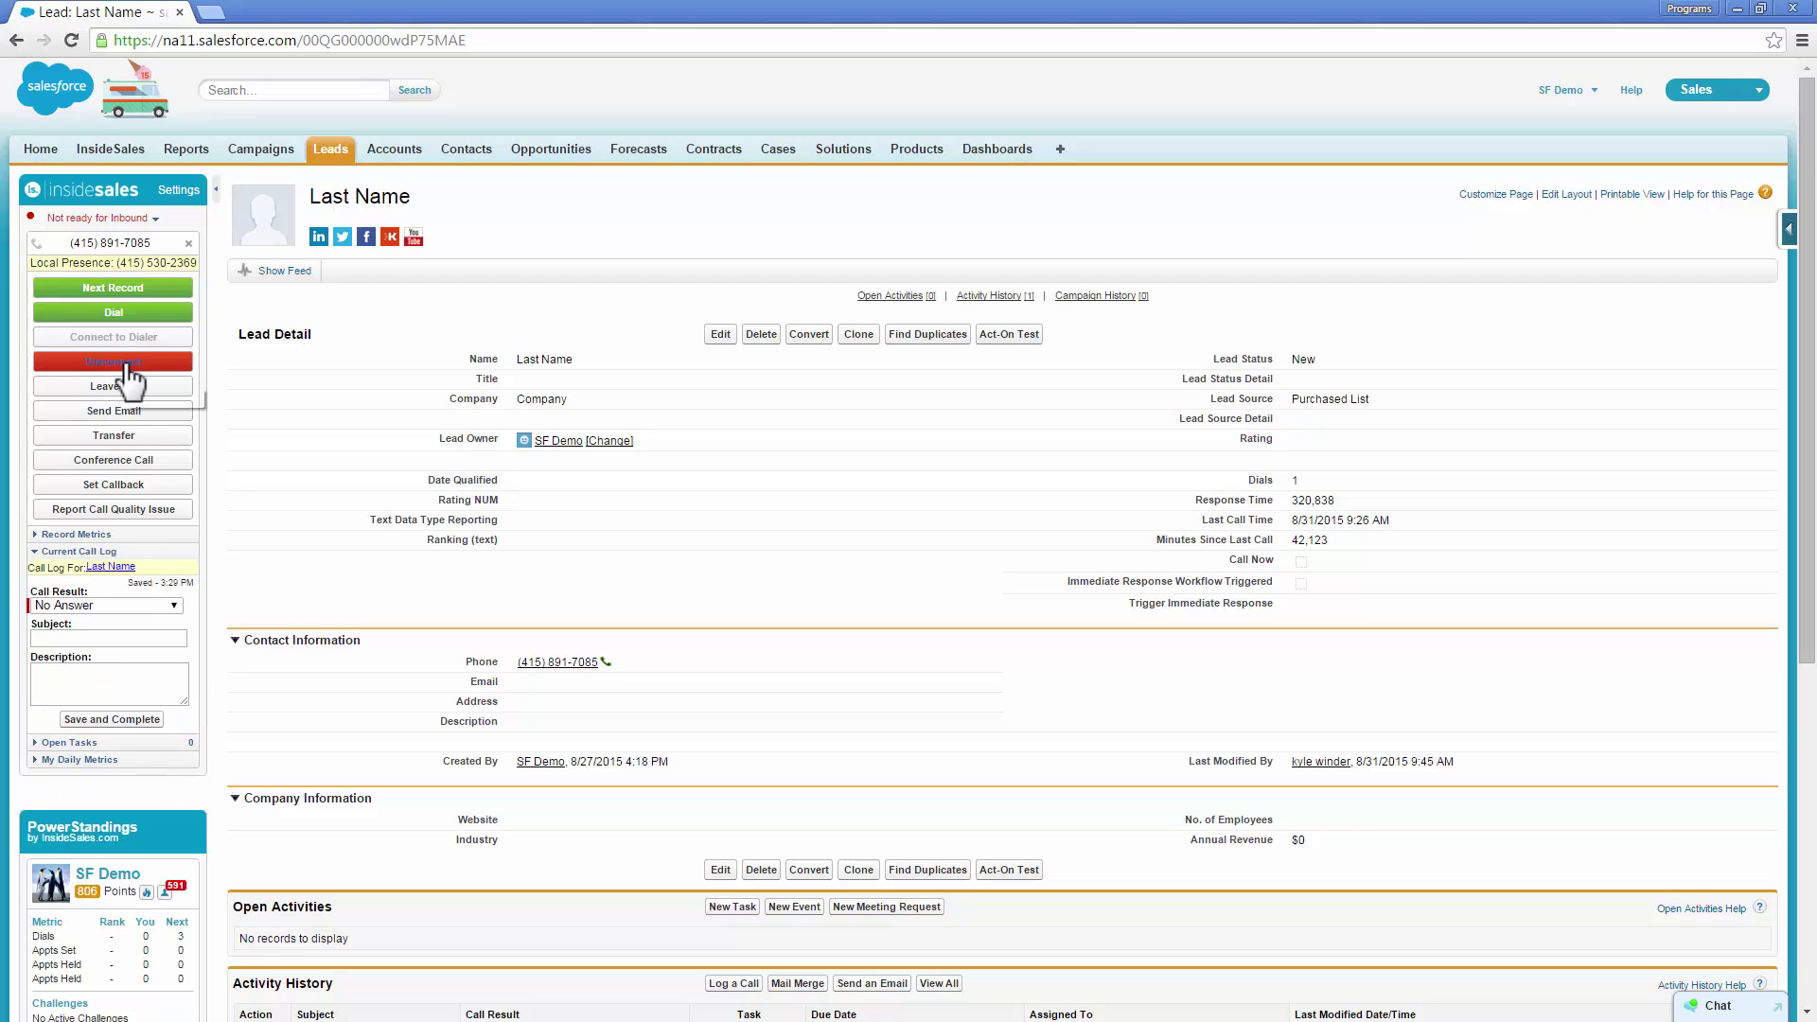
left_click(135, 289)
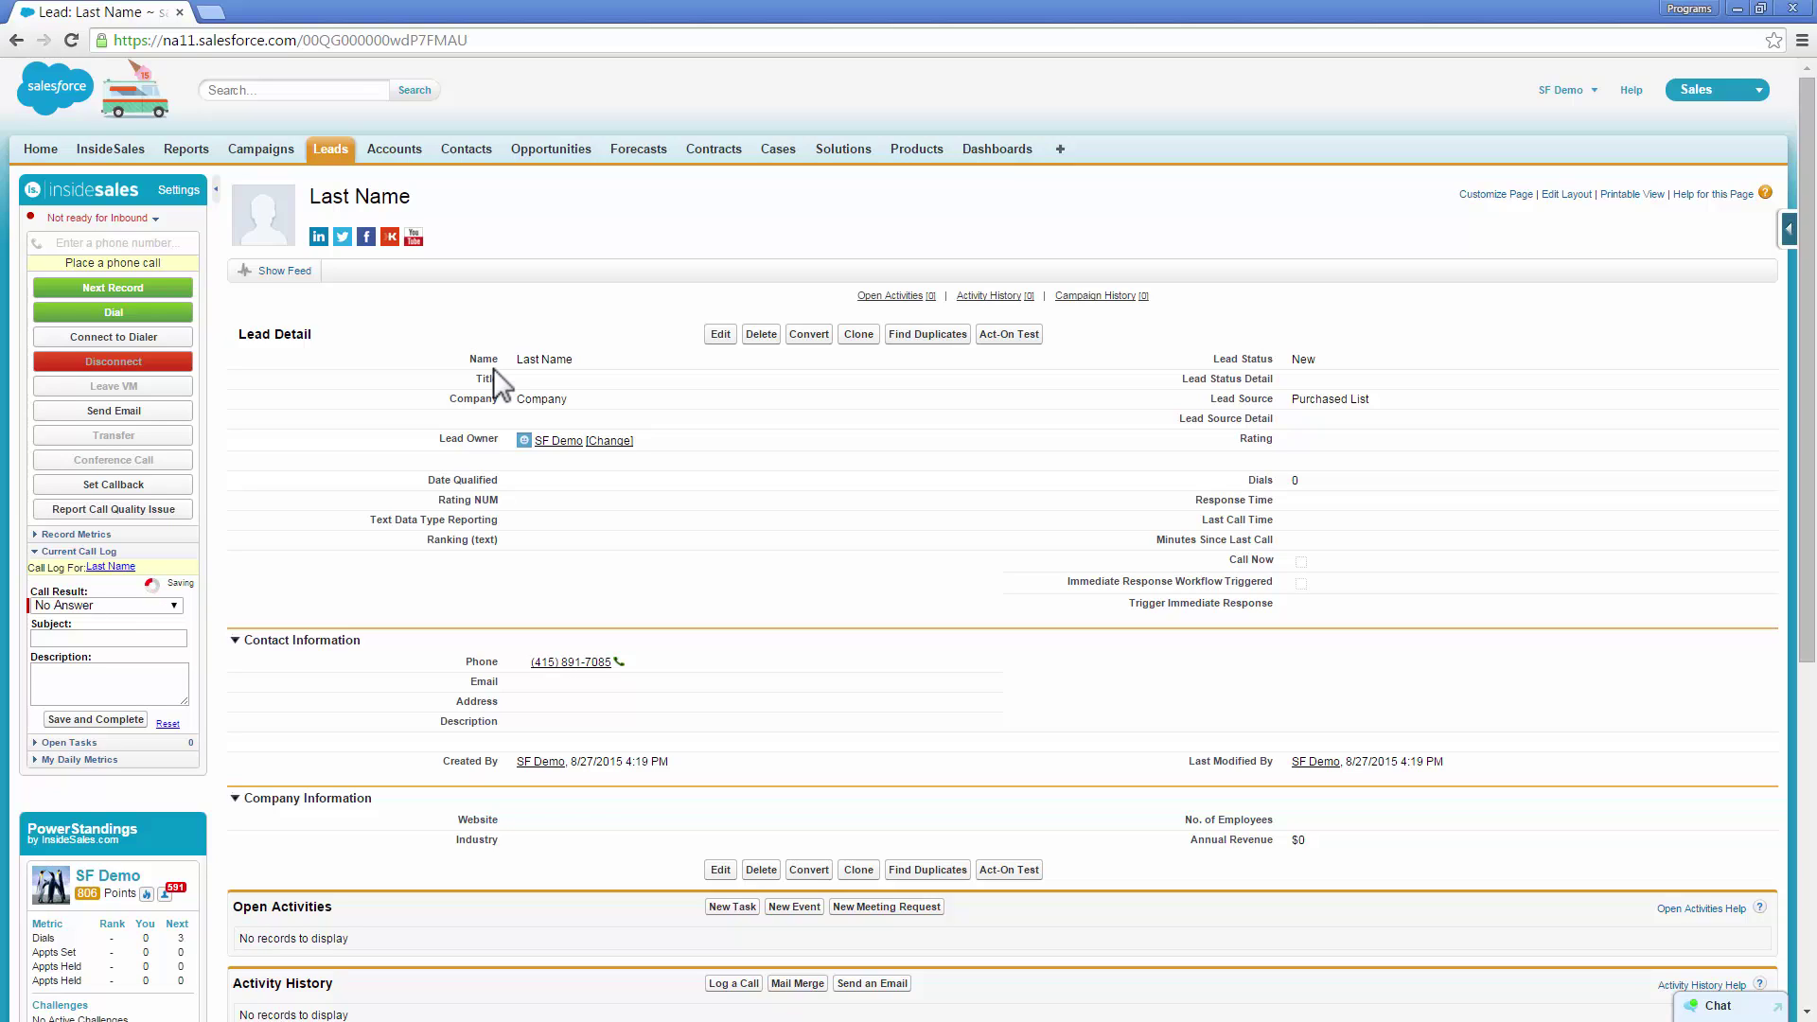
Go to the voice message management in the PowerDialer tools and open a blank form for a new voice message.
left_click(111, 155)
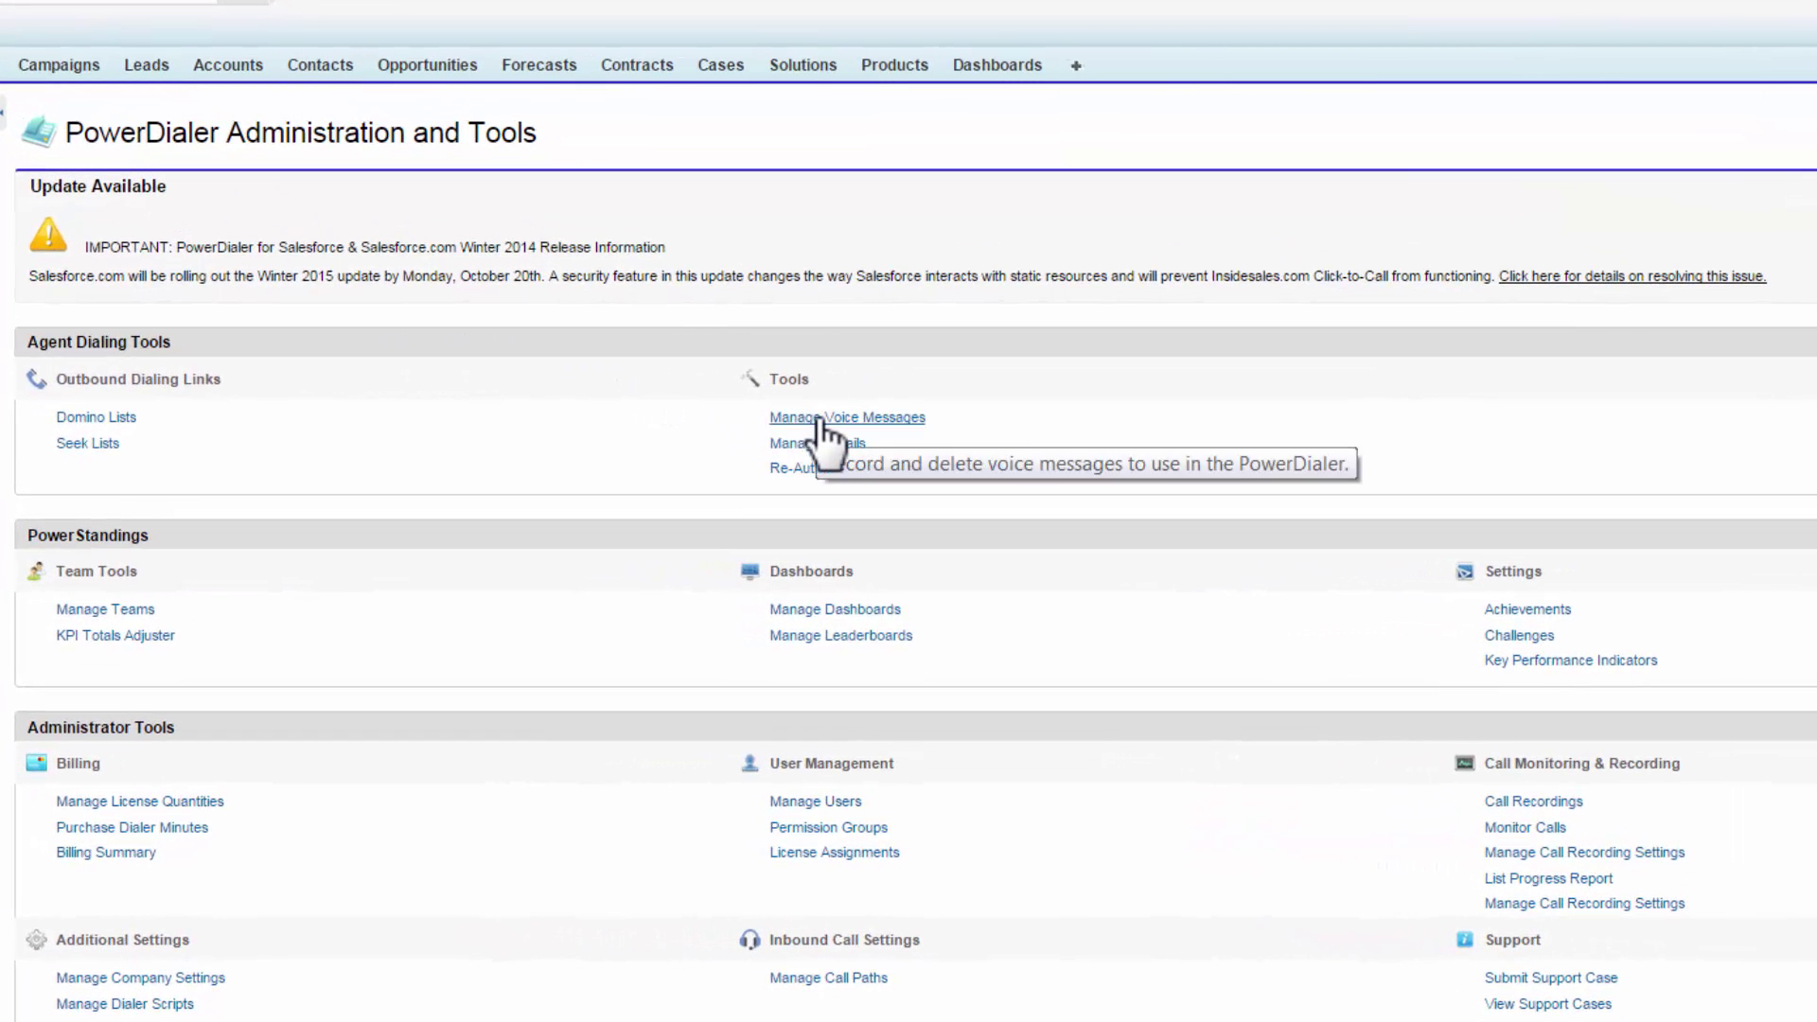
left_click(817, 418)
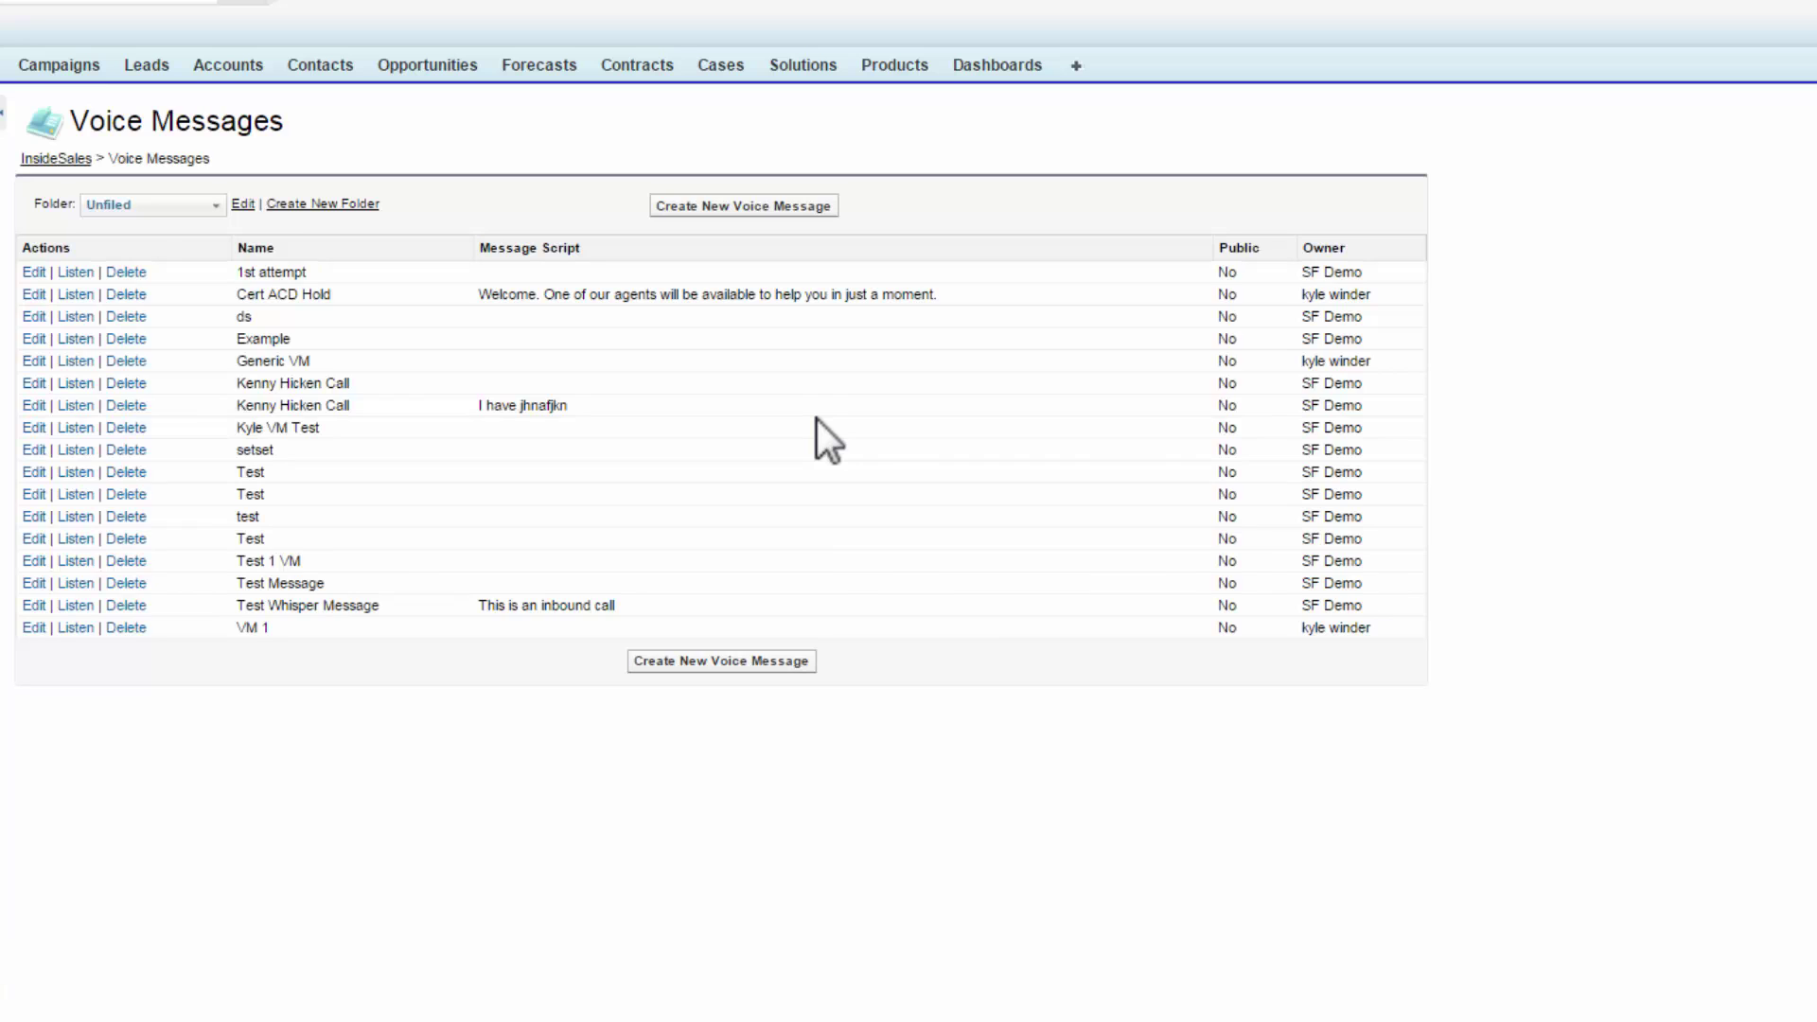
left_click(760, 213)
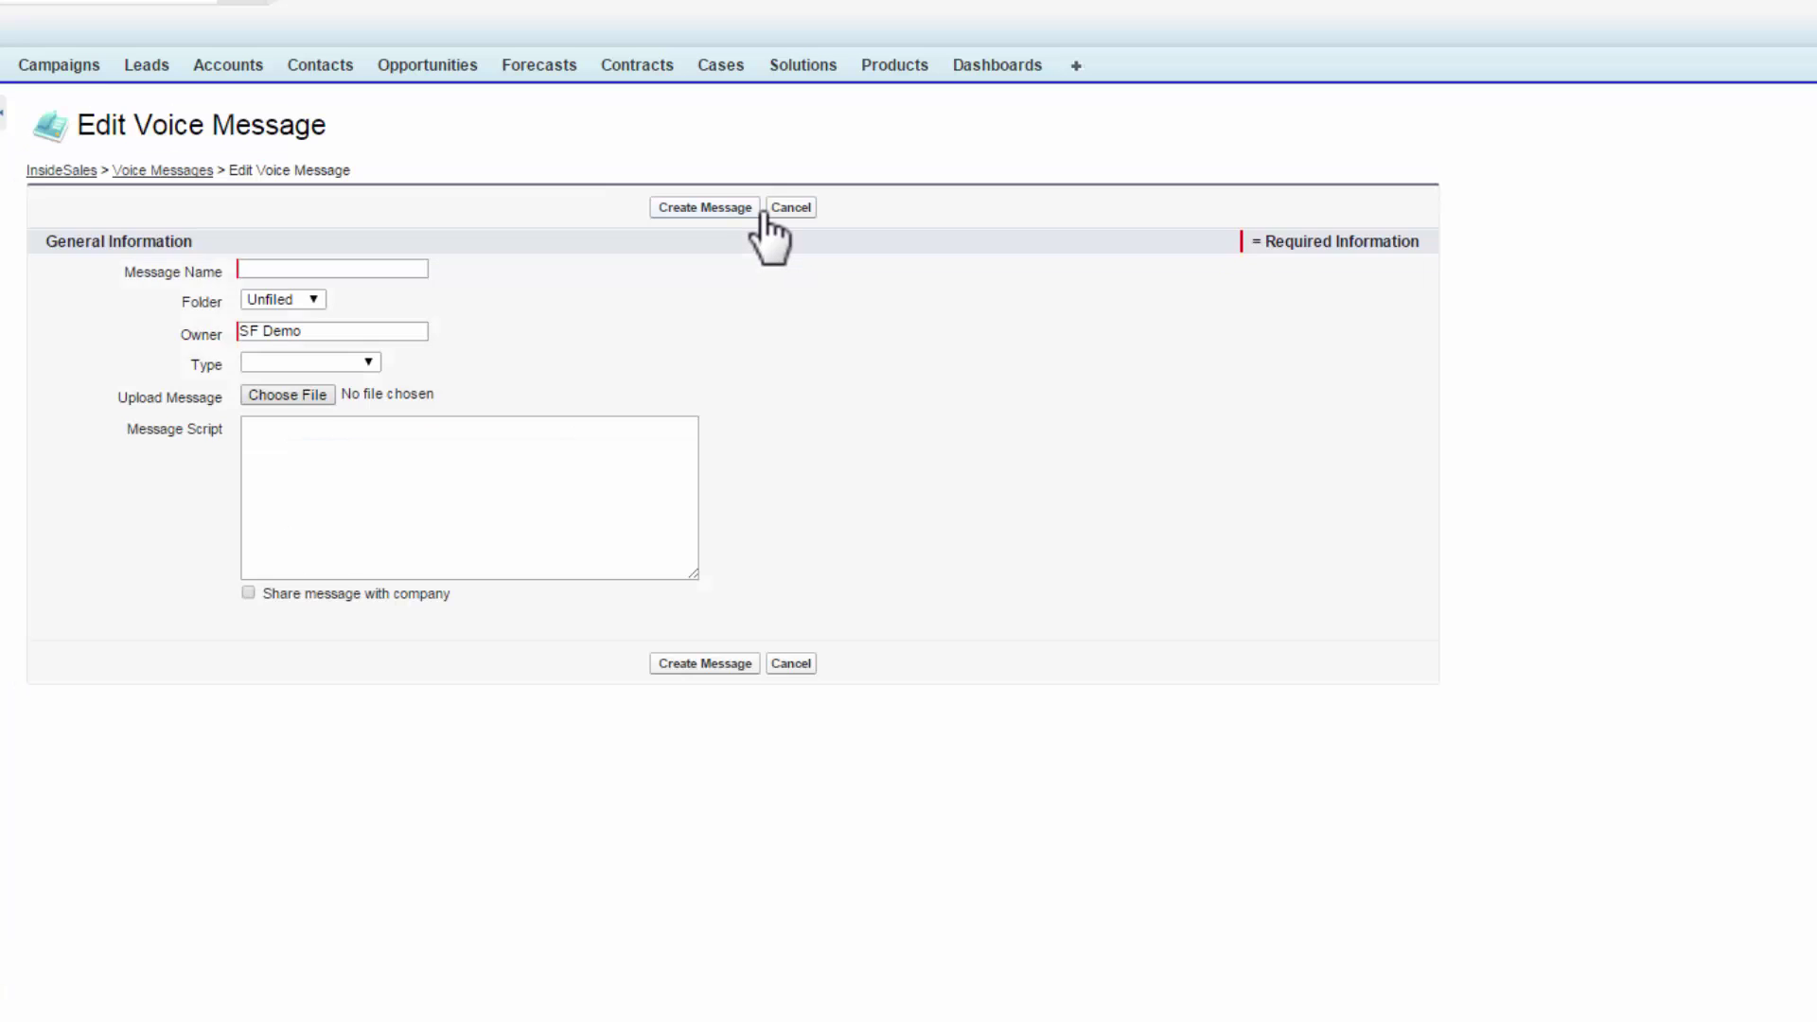